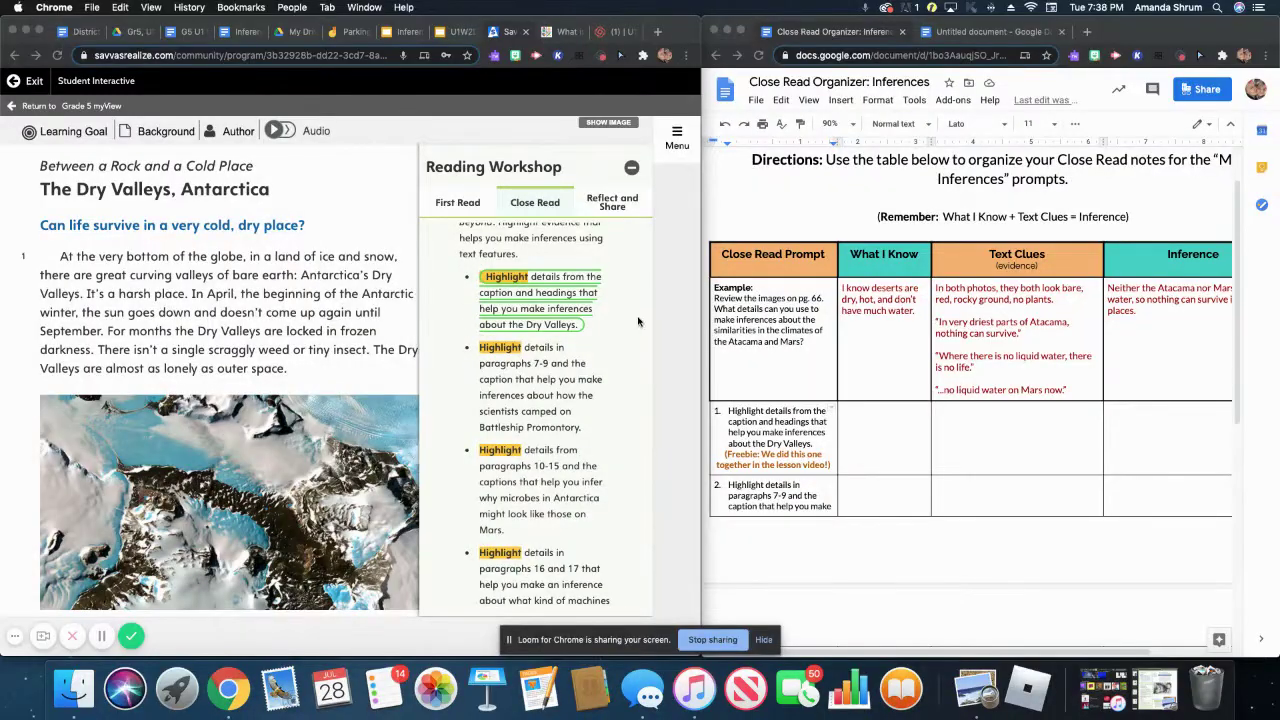
# - Review the Make Inferences close read prompts and the organizer's columns for recording the notes
pyautogui.scroll(2, 515, 285)
pyautogui.scroll(1, 515, 285)
pyautogui.scroll(-3, 514, 277)
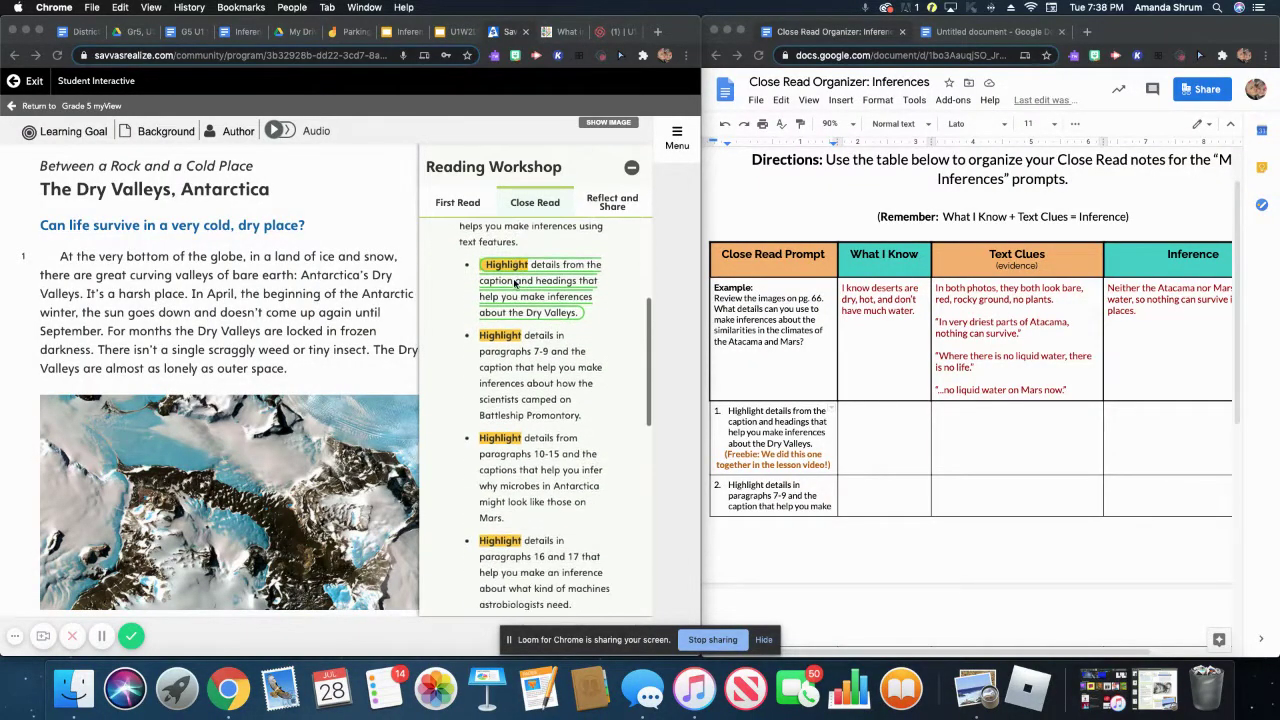
pyautogui.scroll(10, 524, 245)
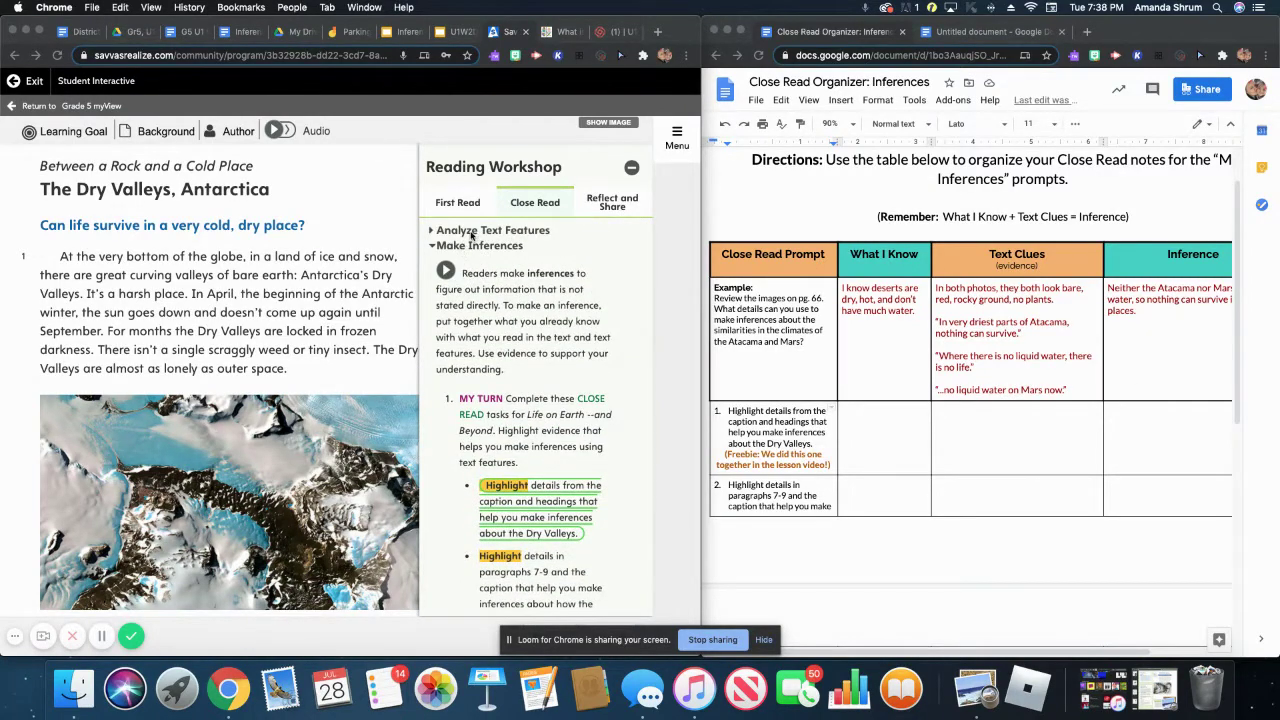
pyautogui.scroll(-2, 525, 318)
pyautogui.scroll(-5, 528, 320)
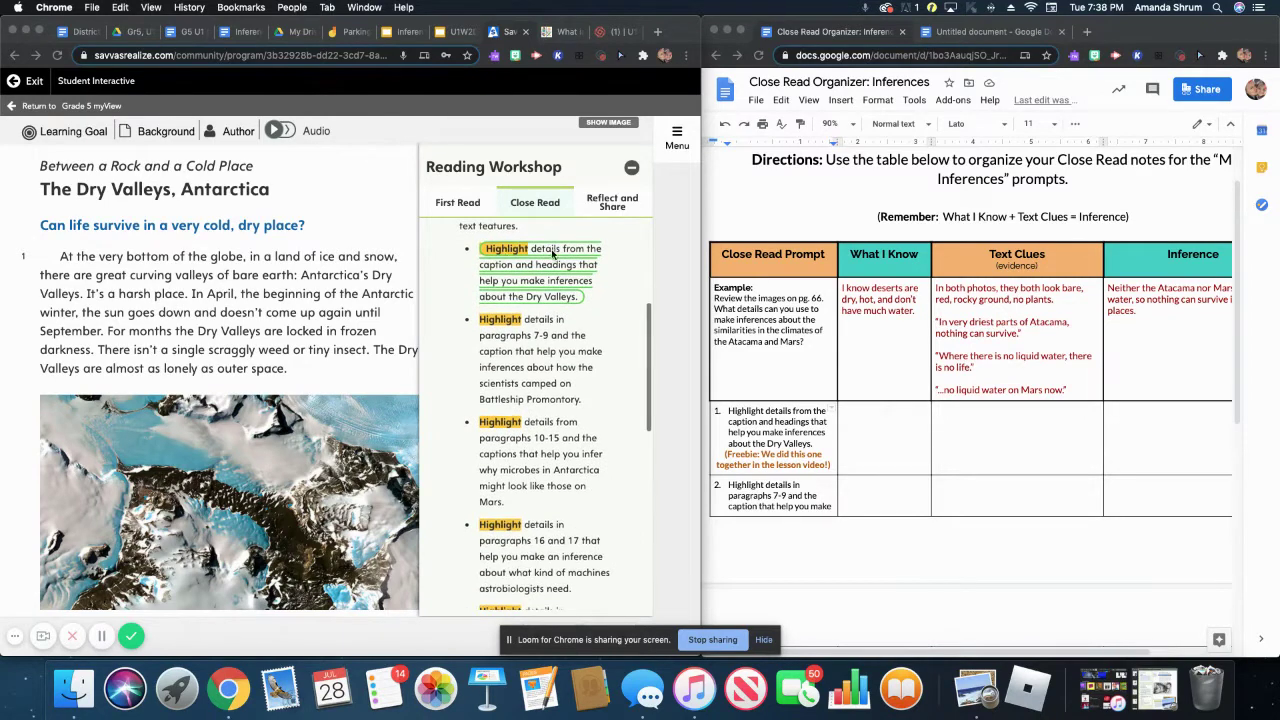
pyautogui.scroll(-1, 489, 270)
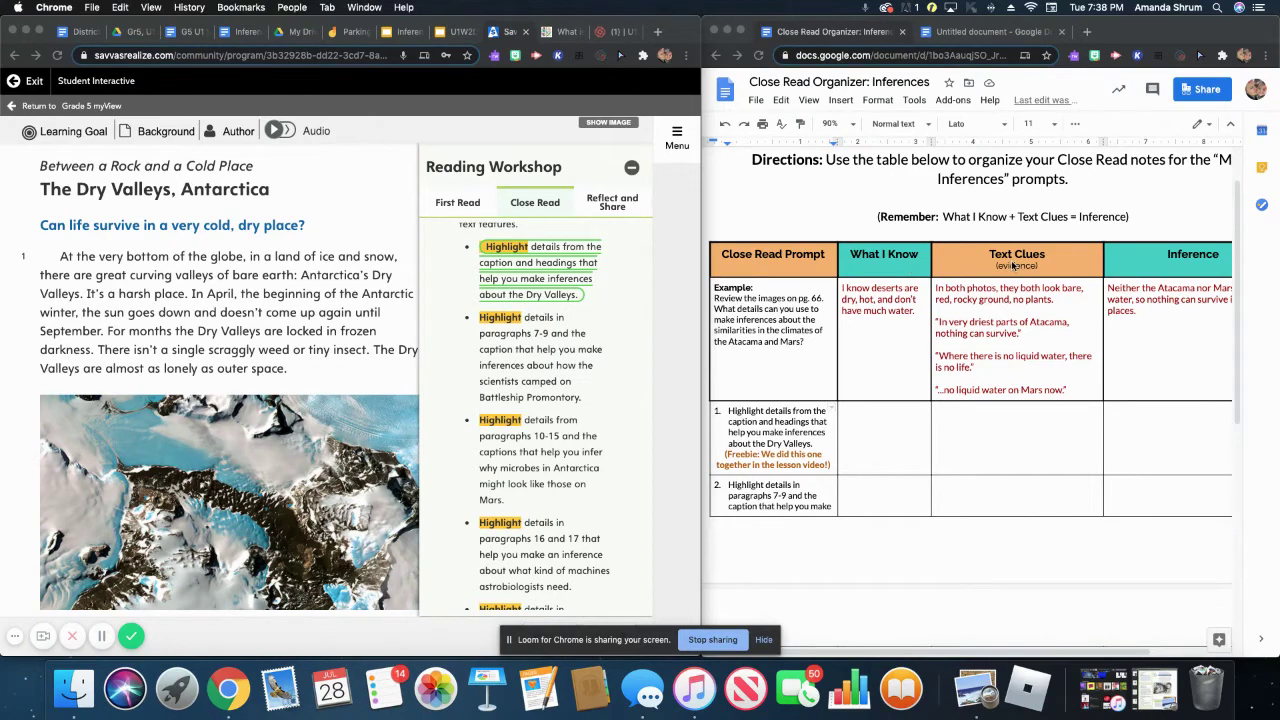
pyautogui.hscroll(2, 1015, 265)
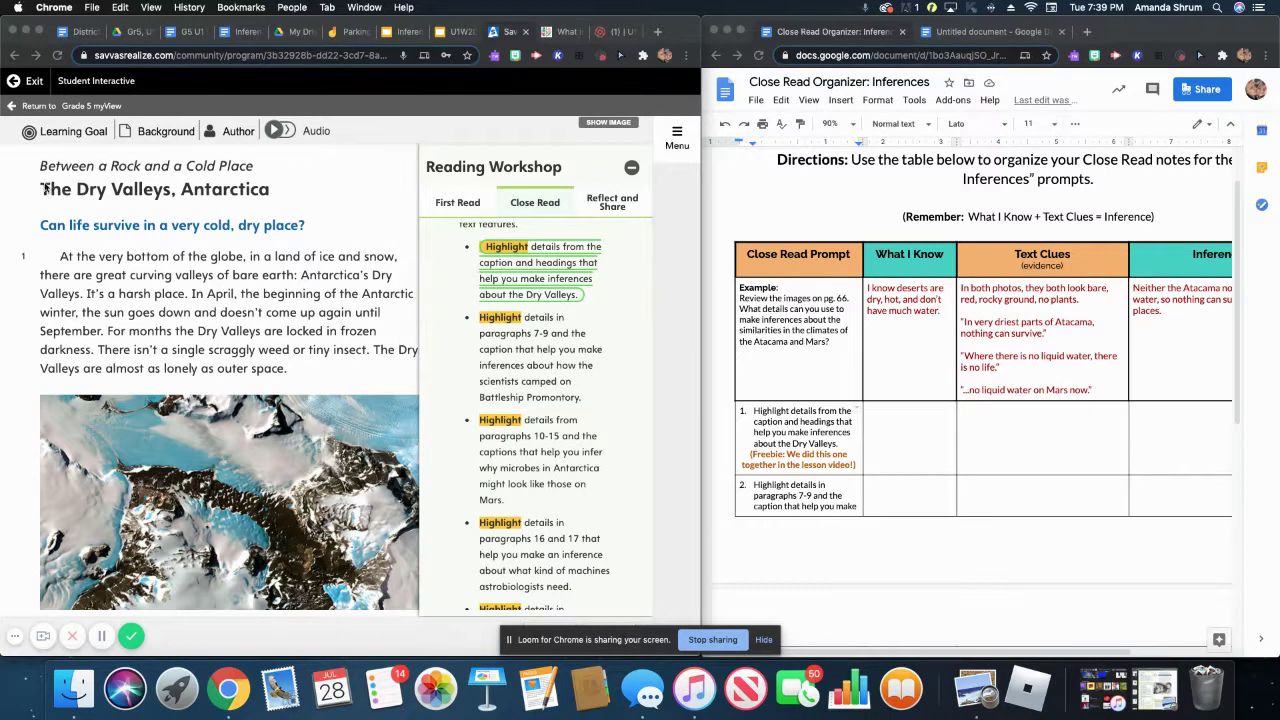
# - Examine the heading, satellite photo and photo caption of the Dry Valleys passage
pyautogui.click(276, 180)
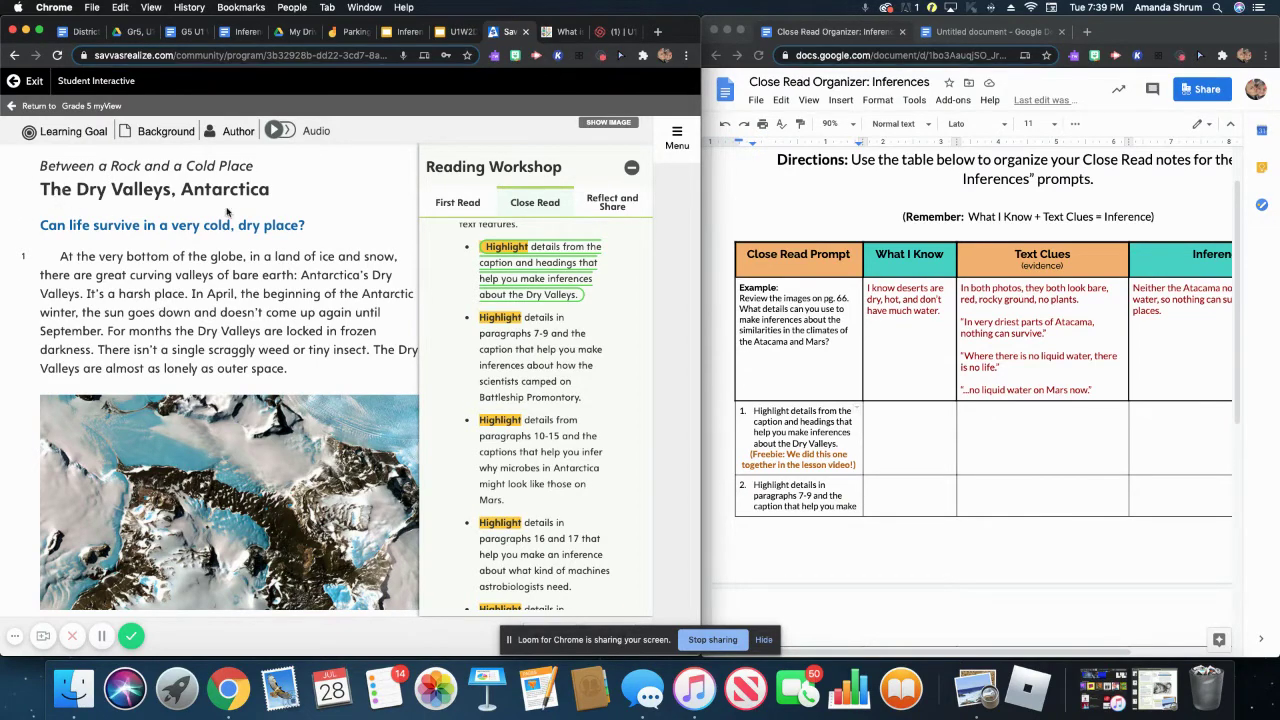
pyautogui.scroll(-2, 191, 318)
pyautogui.scroll(-5, 191, 318)
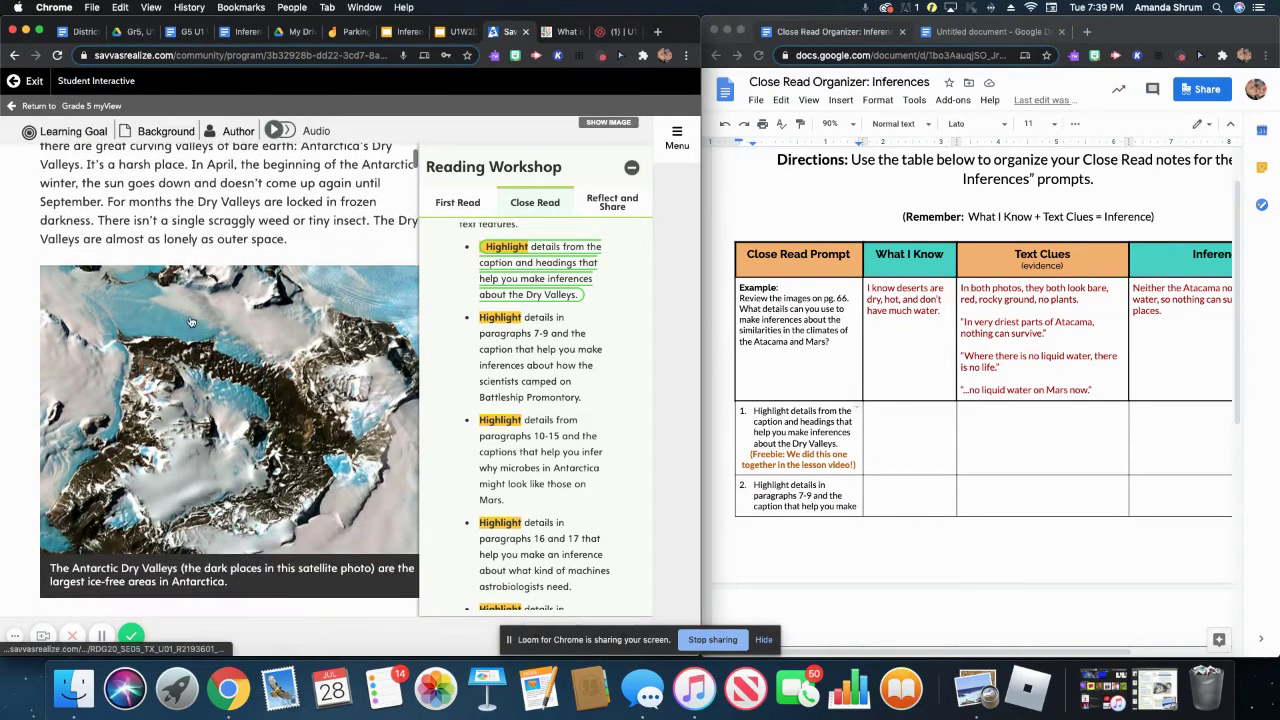
pyautogui.hscroll(2, 322, 482)
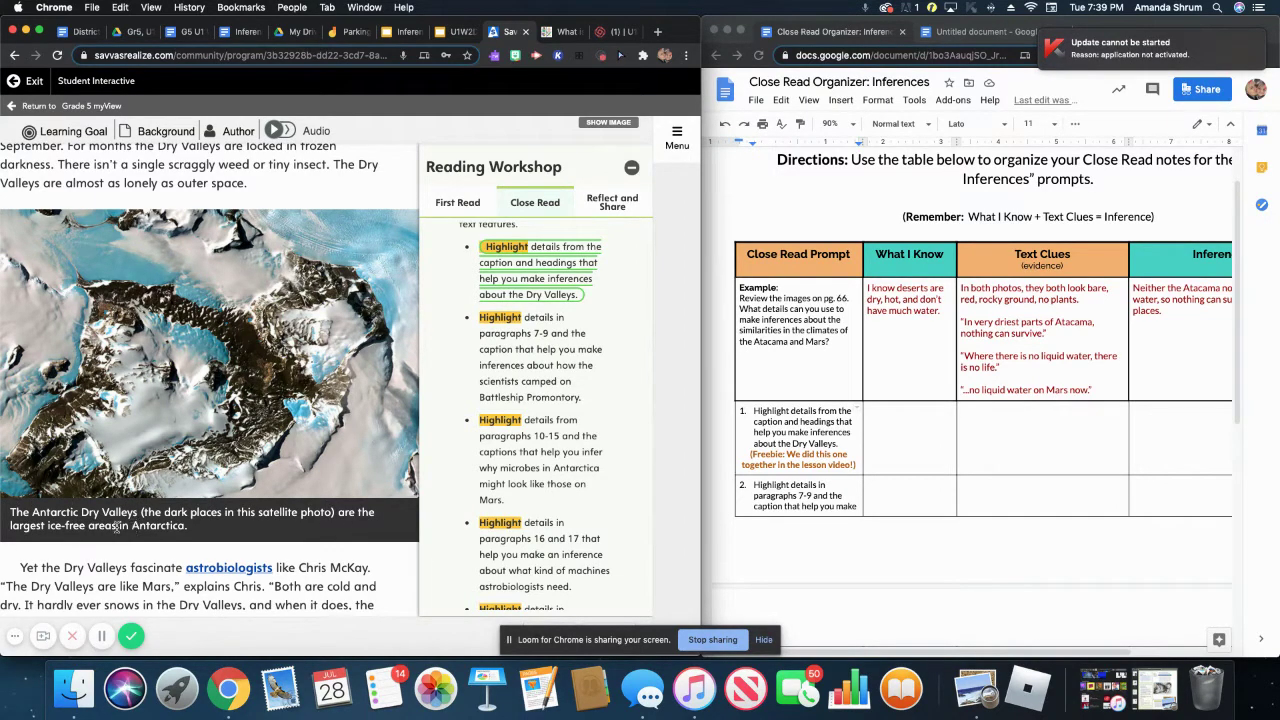
pyautogui.scroll(5, 160, 470)
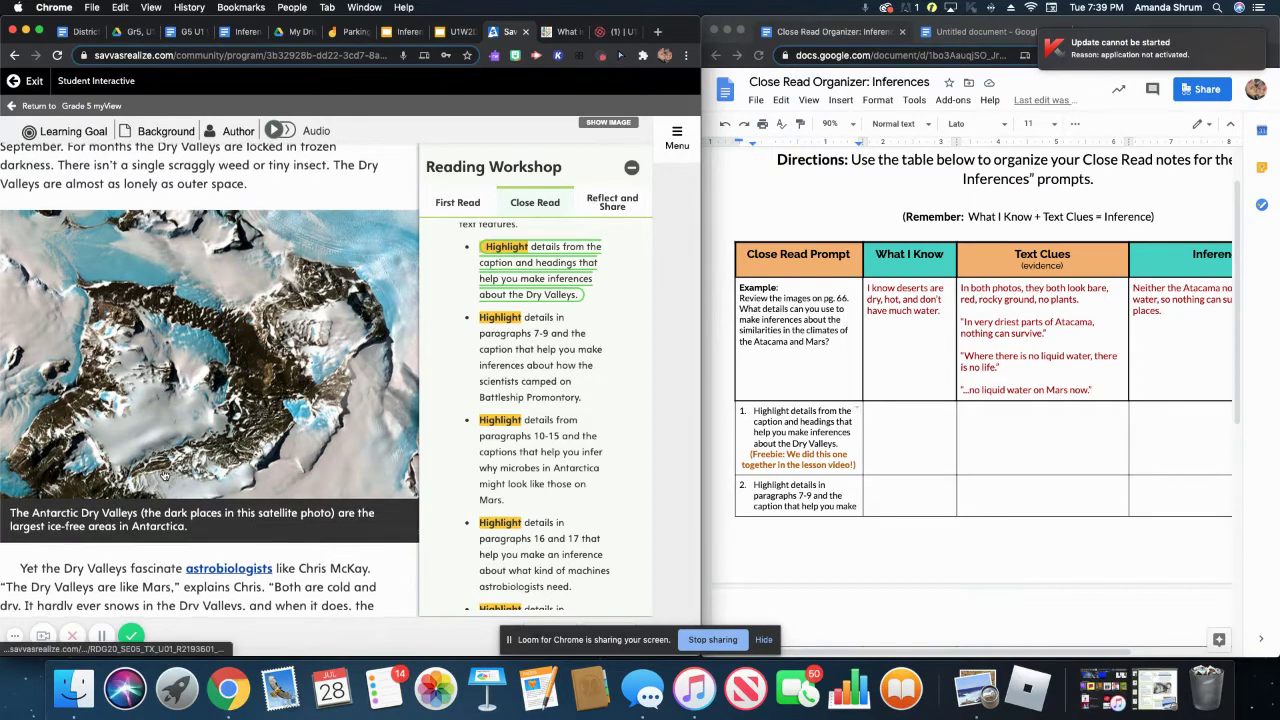
pyautogui.hscroll(-2, 171, 476)
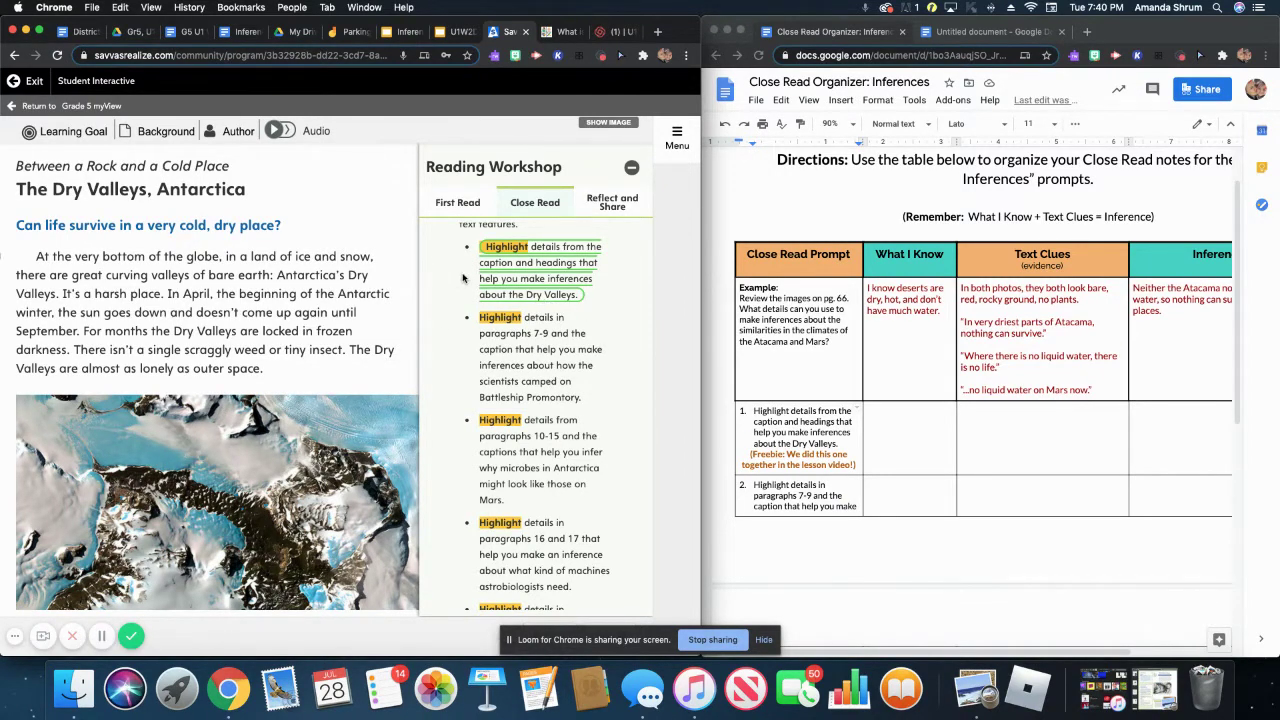
# - Enter "The photo is covered in lots of snow and ice." under What I Know for prompt 1
pyautogui.click(880, 418)
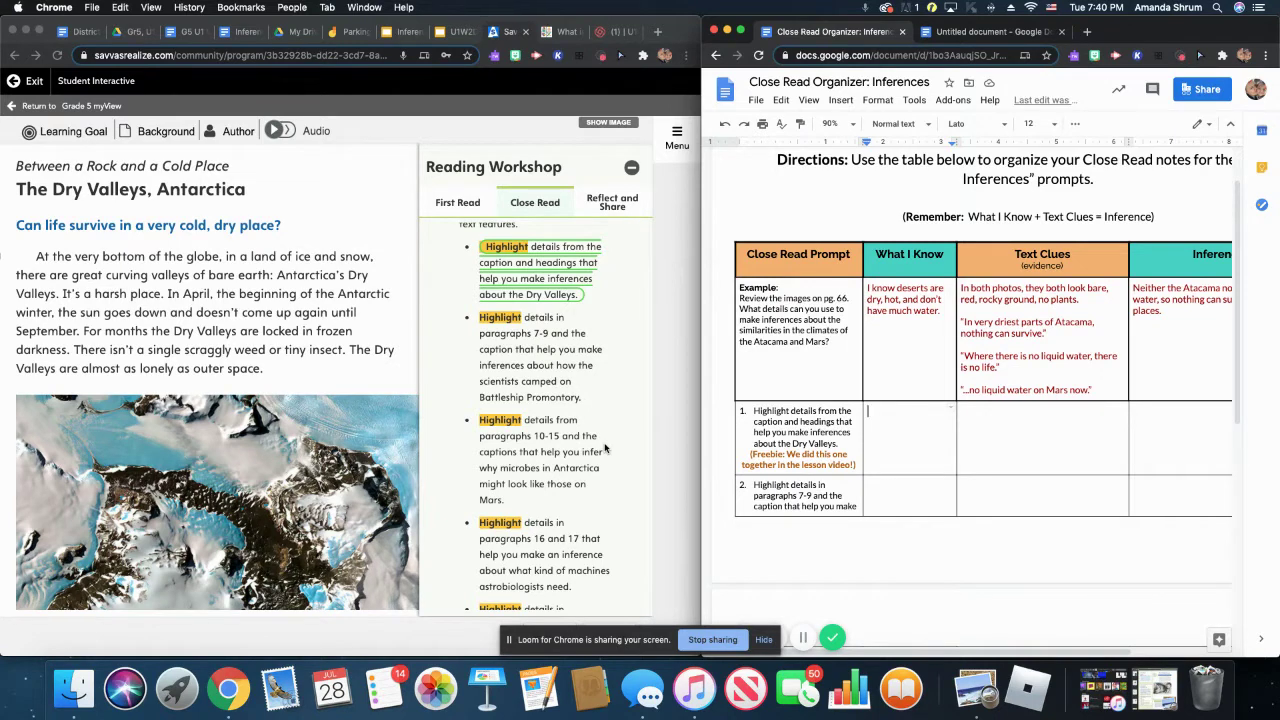
pyautogui.write('The photo is covered in ot')
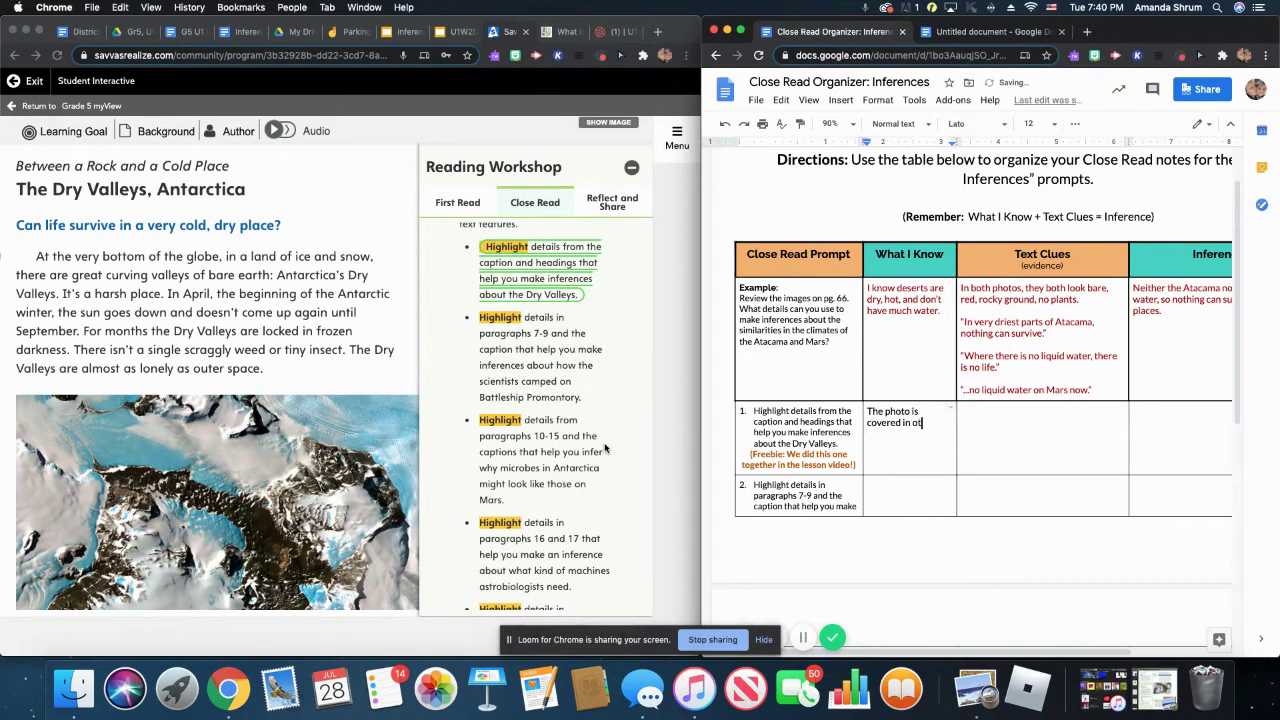
pyautogui.press('BackSpace')
pyautogui.press('BackSpace')
pyautogui.press('BackSpace')
pyautogui.write('lots of snow and ')
pyautogui.write('ice')
# - Add a separate paragraph "I know antarctica is very cold." to prompt 1's What I Know cell
pyautogui.write('I know')
pyautogui.write(' antarctica ')
pyautogui.write('is')
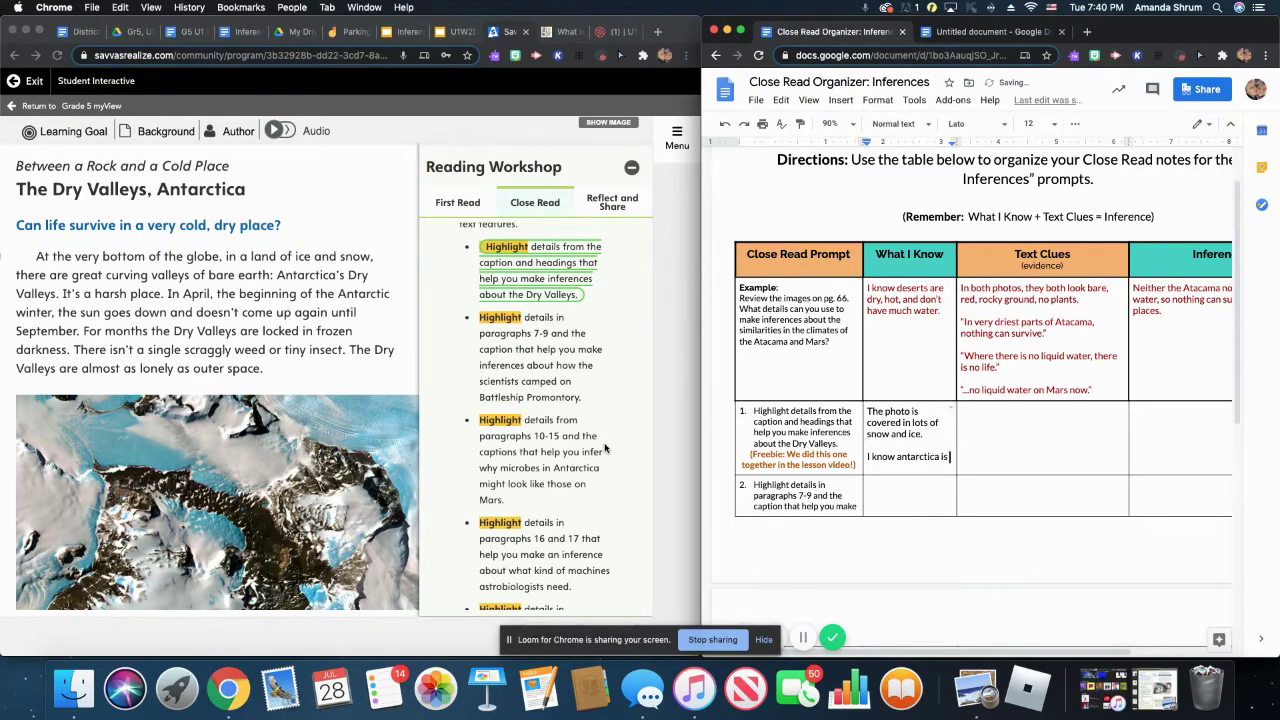
pyautogui.write(' very cold.')
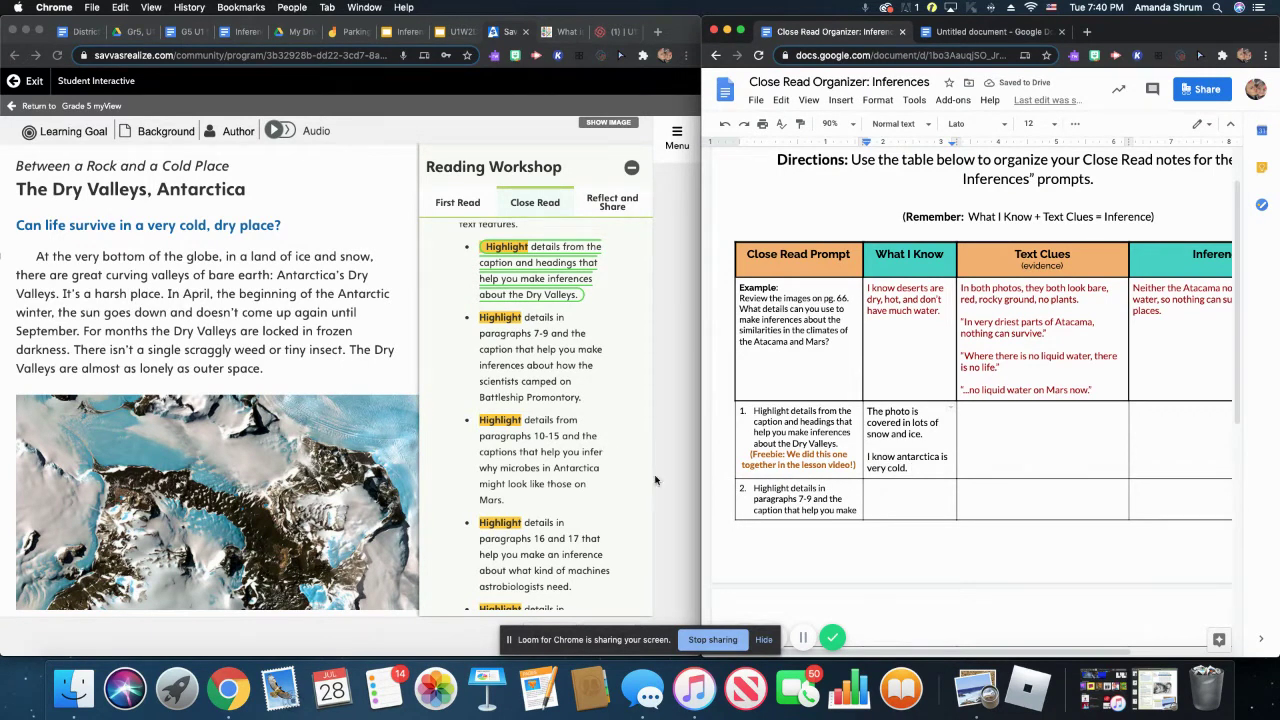
# - Highlight "a very cold, dry place?" in the passage's blue heading in yellow
pyautogui.hscroll(3, 1030, 428)
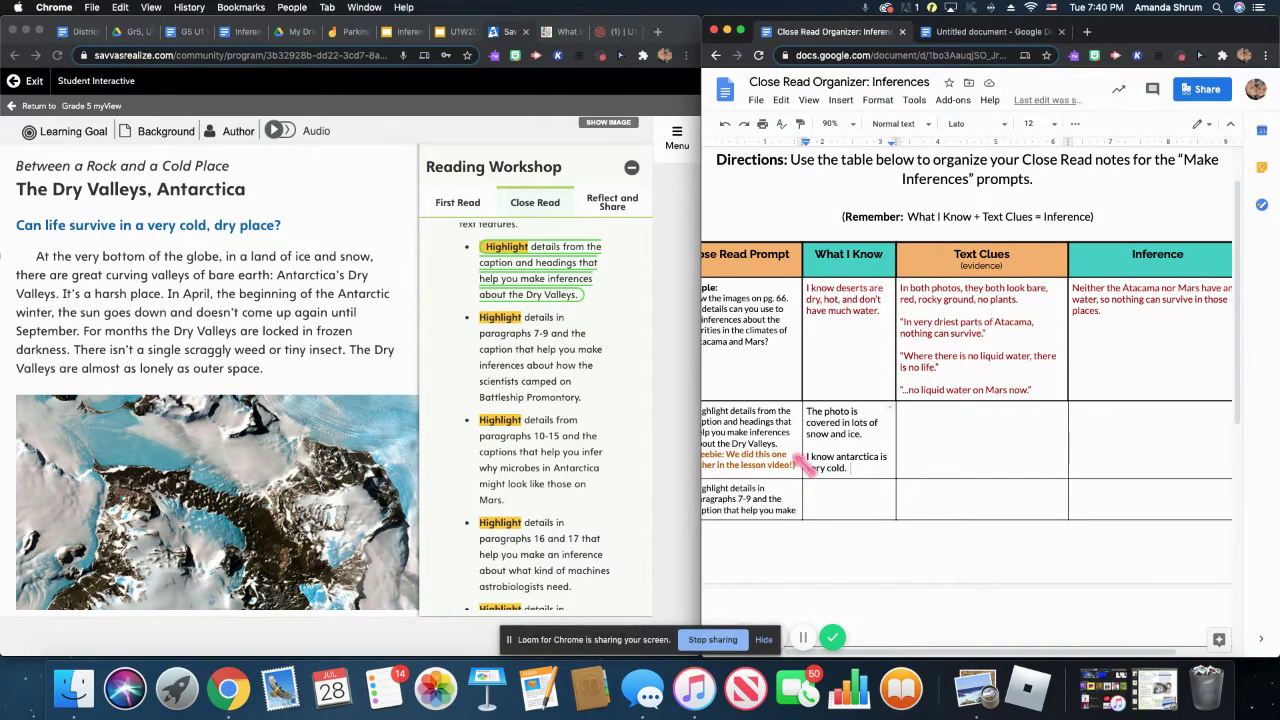
pyautogui.hscroll(-2, 805, 466)
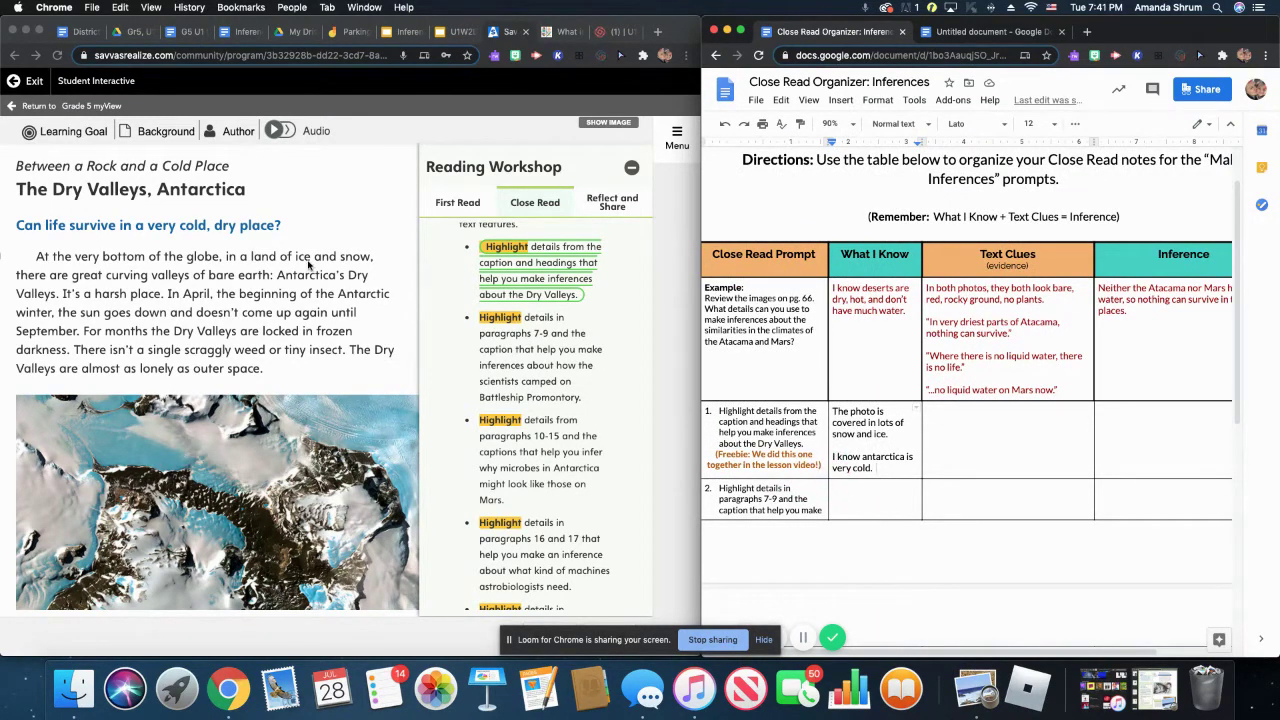
pyautogui.scroll(-2, 235, 470)
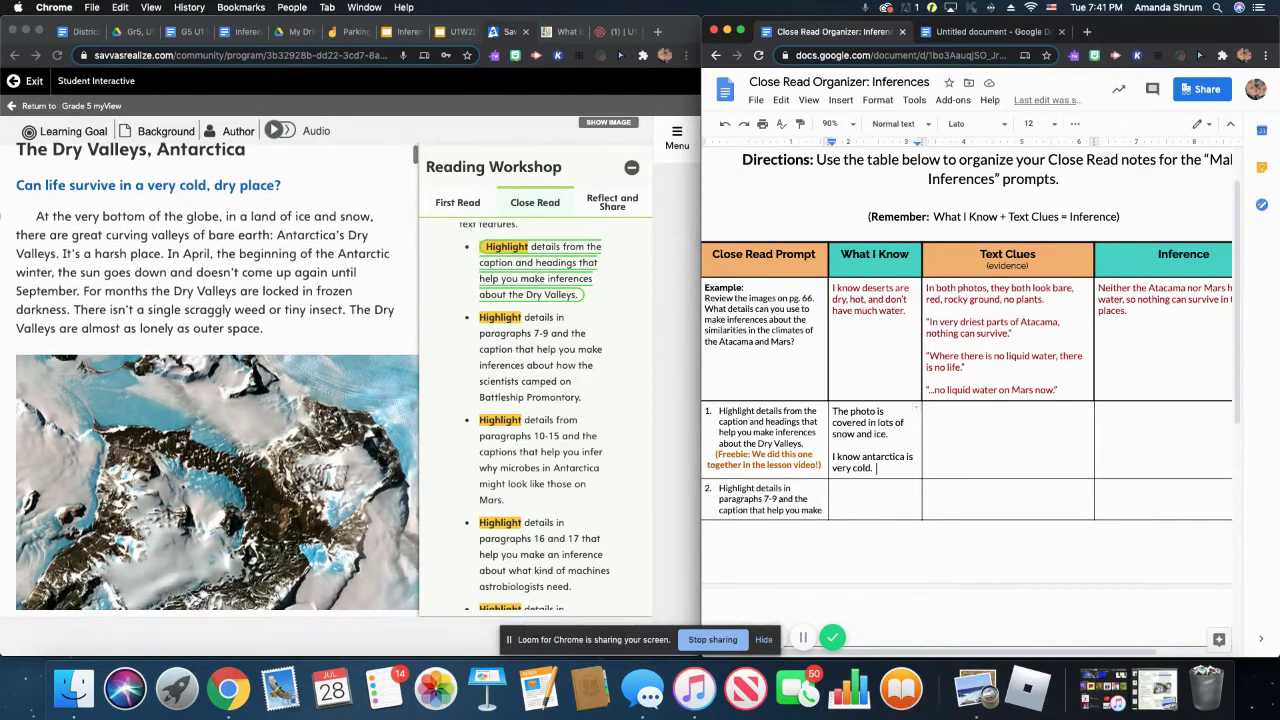
pyautogui.scroll(2, 200, 480)
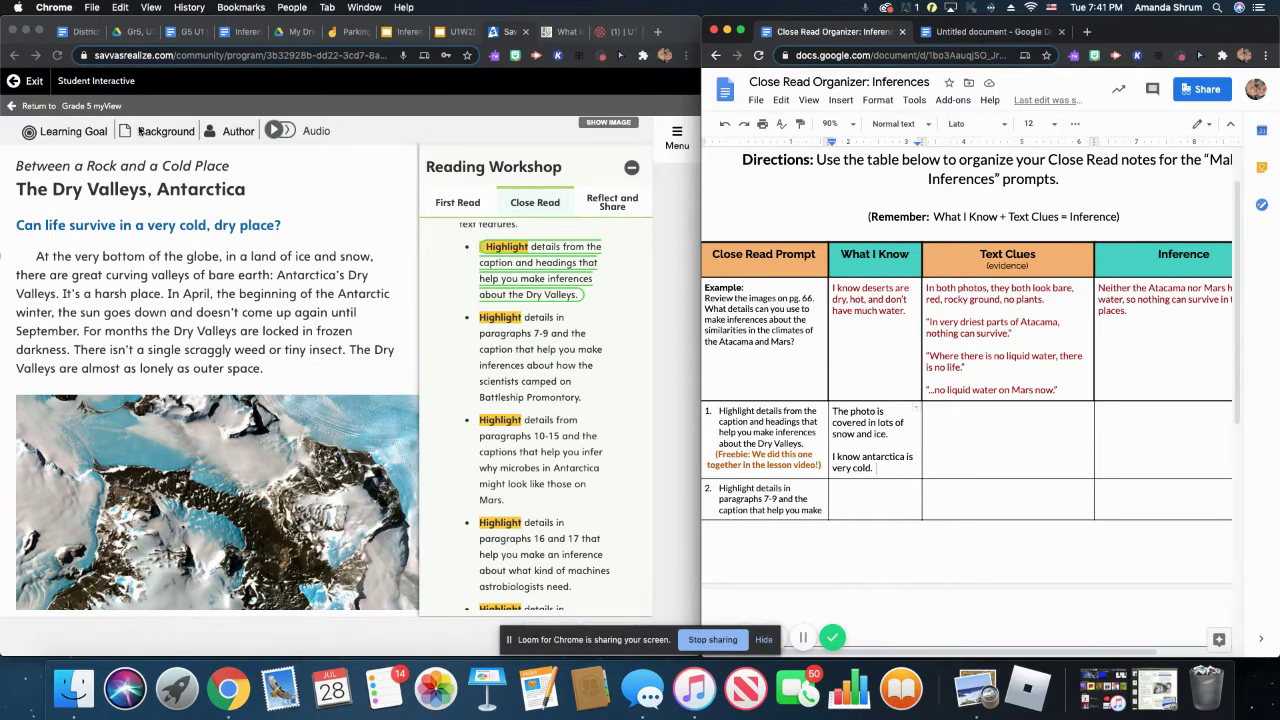
pyautogui.hscroll(-1, 142, 235)
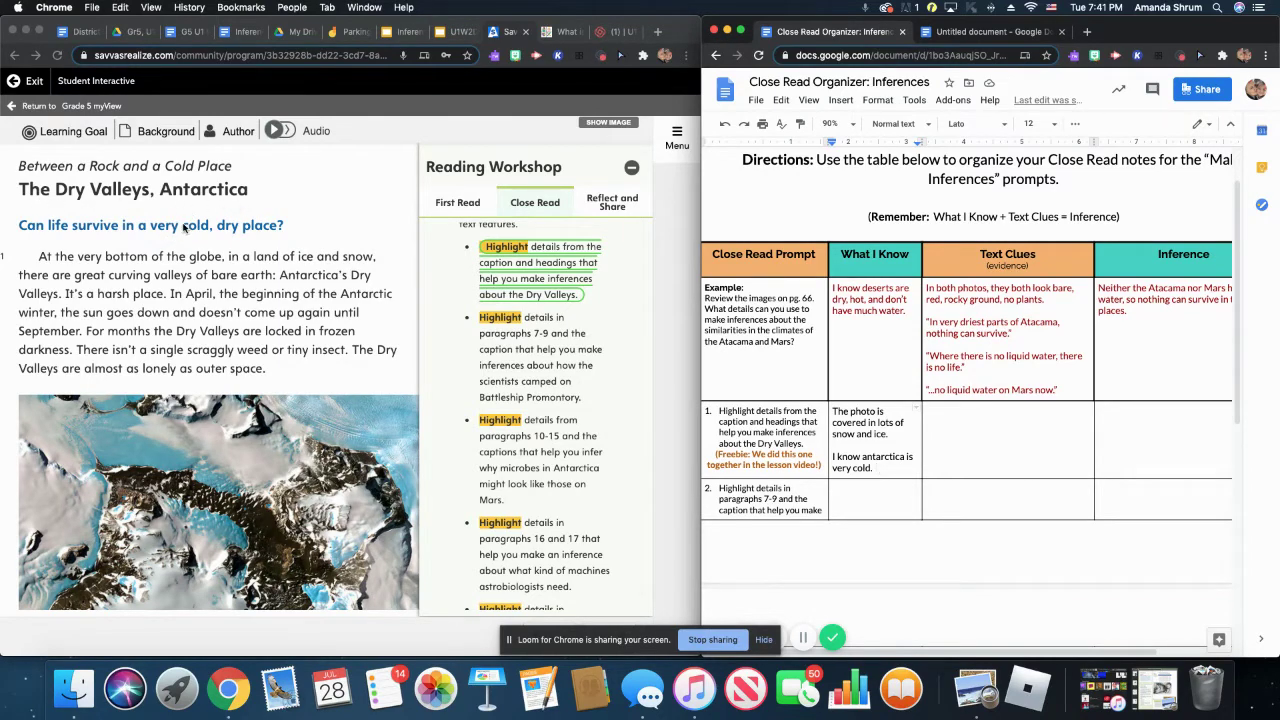
pyautogui.click(140, 229)
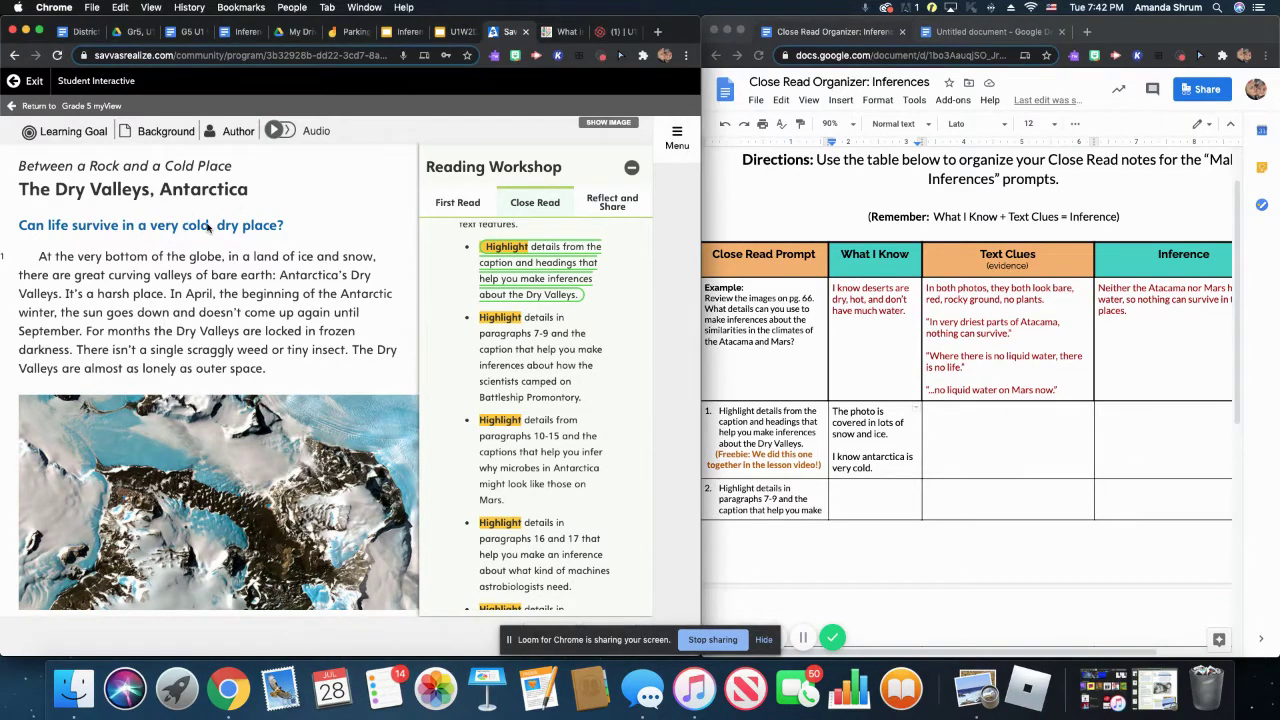
pyautogui.moveTo(136, 229); pyautogui.dragTo(281, 226)
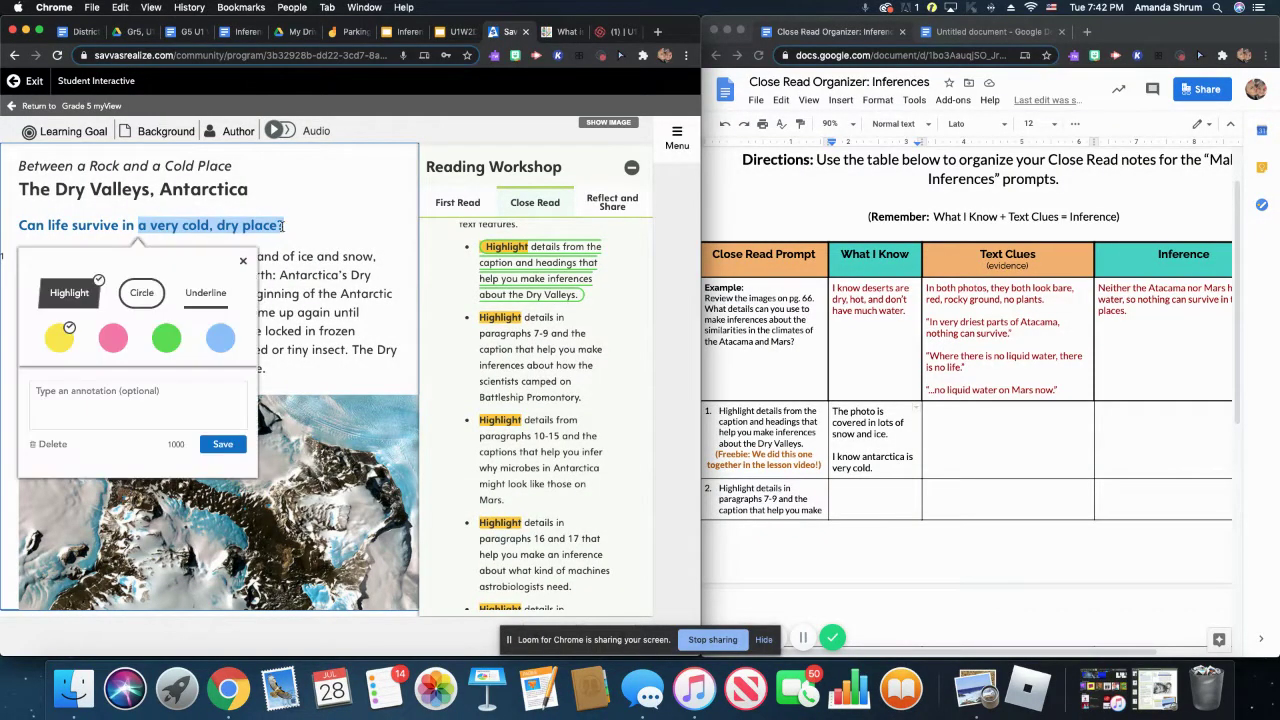
pyautogui.click(59, 338)
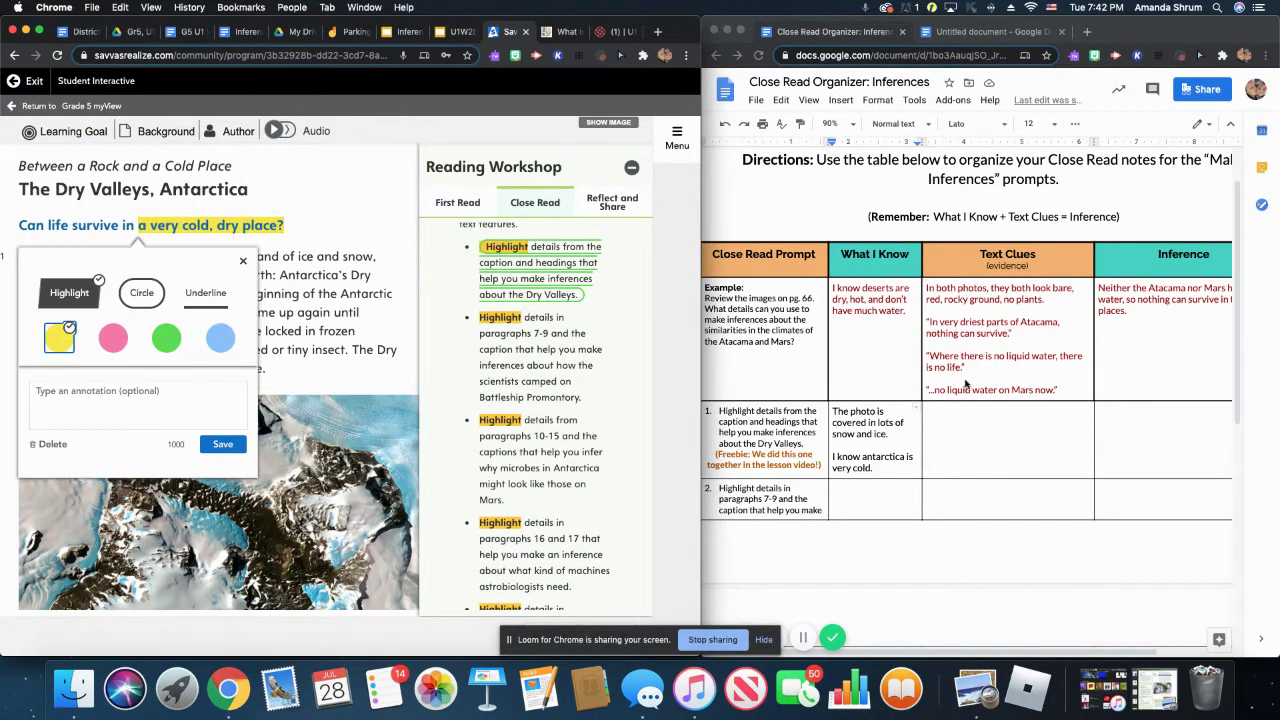
# - Enter the quotation "A very cold, dry place" under Text Clues for prompt 1, followed by a new line
pyautogui.click(964, 418)
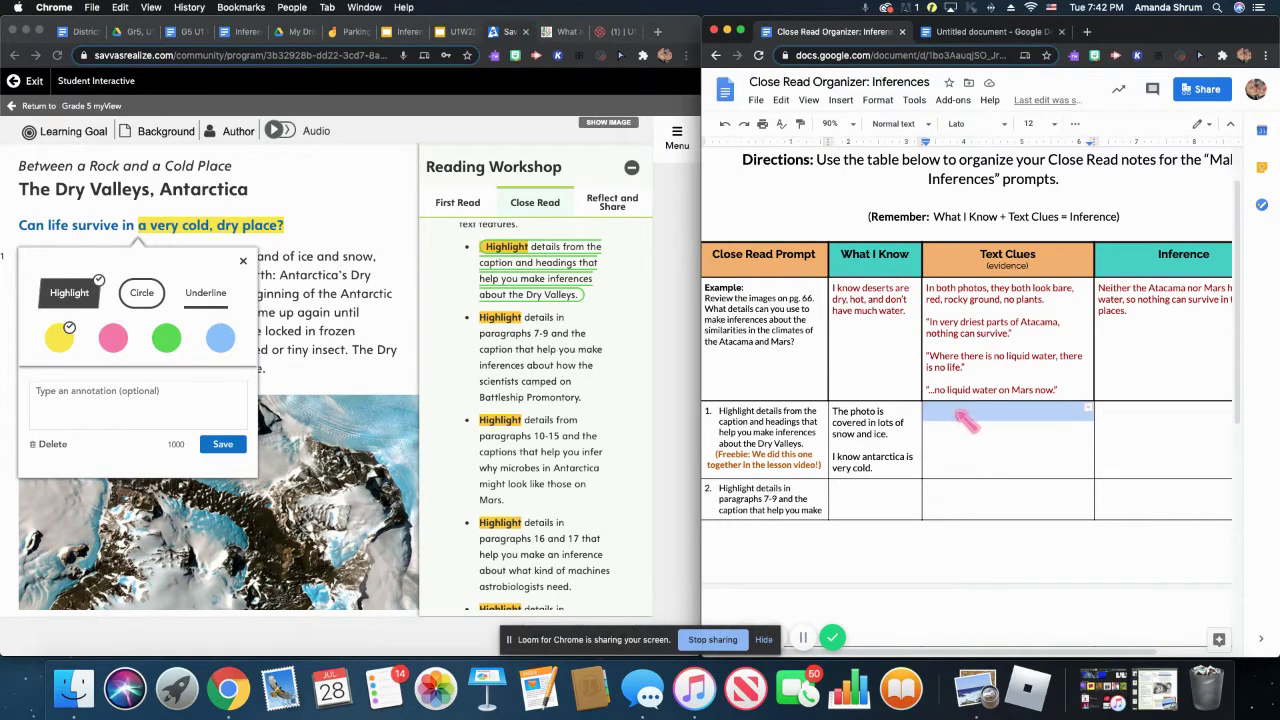
pyautogui.click(995, 426)
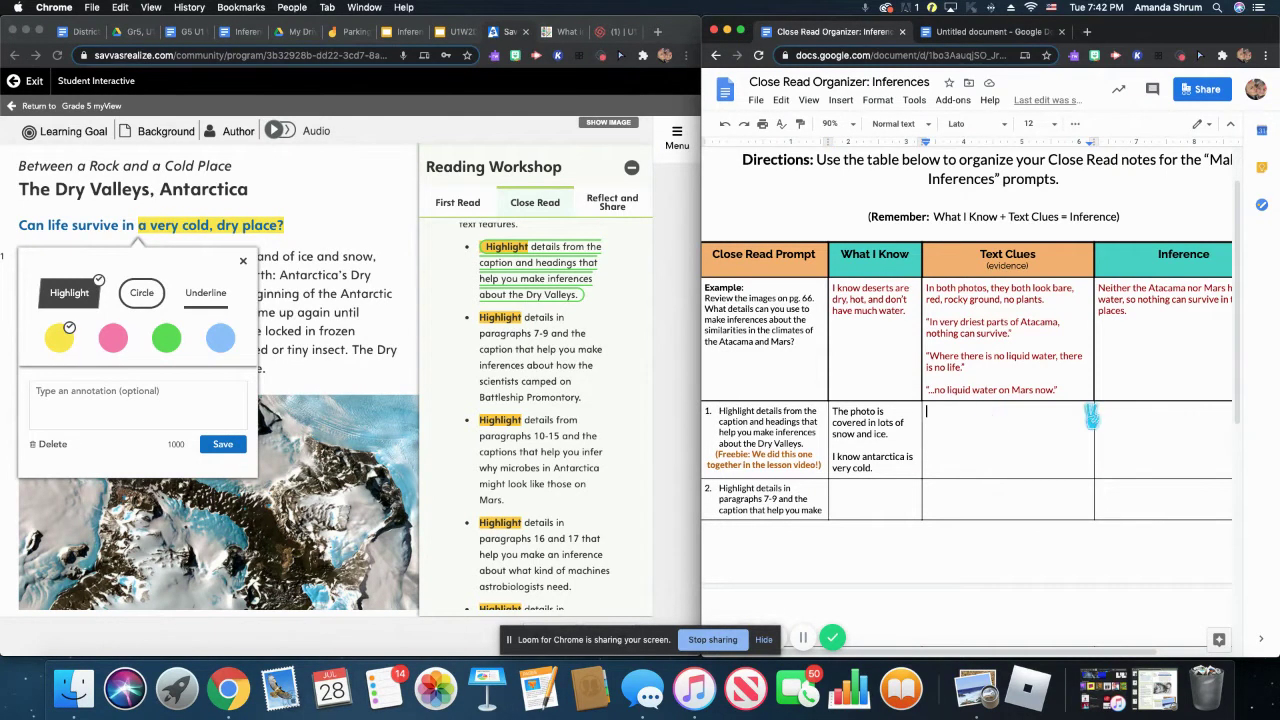
pyautogui.write('"')
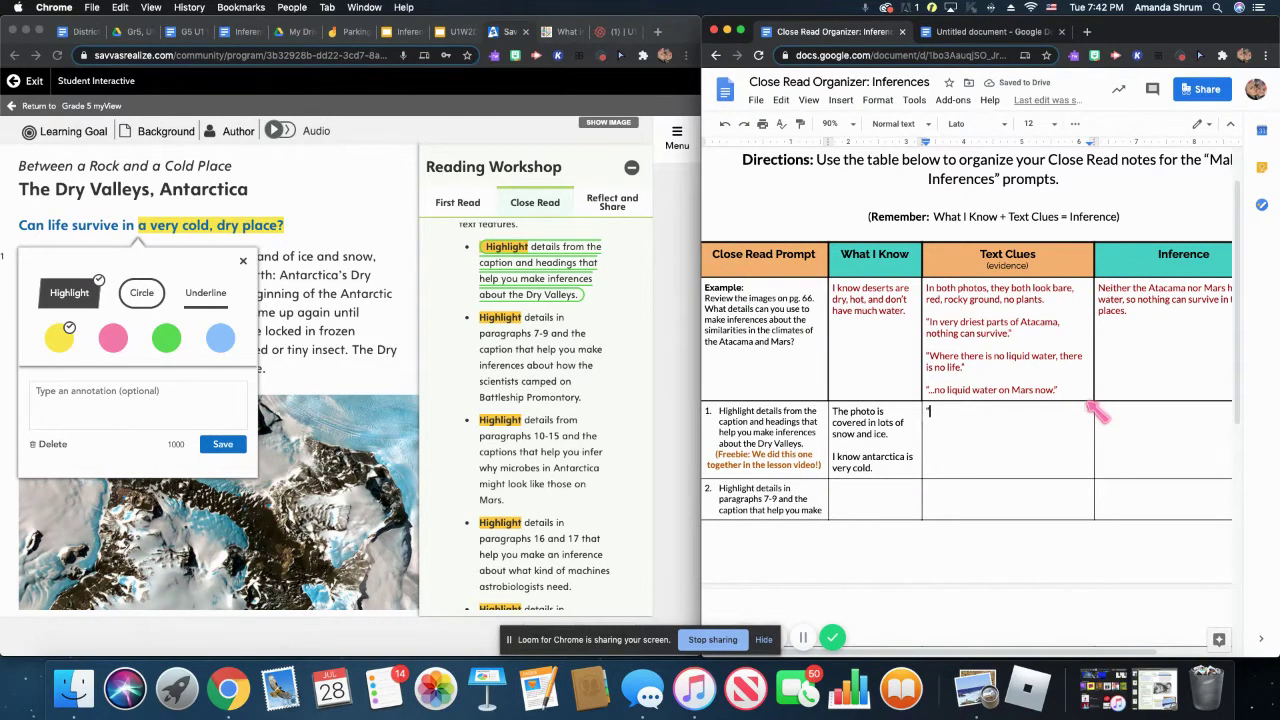
pyautogui.write('A very cold, dry place')
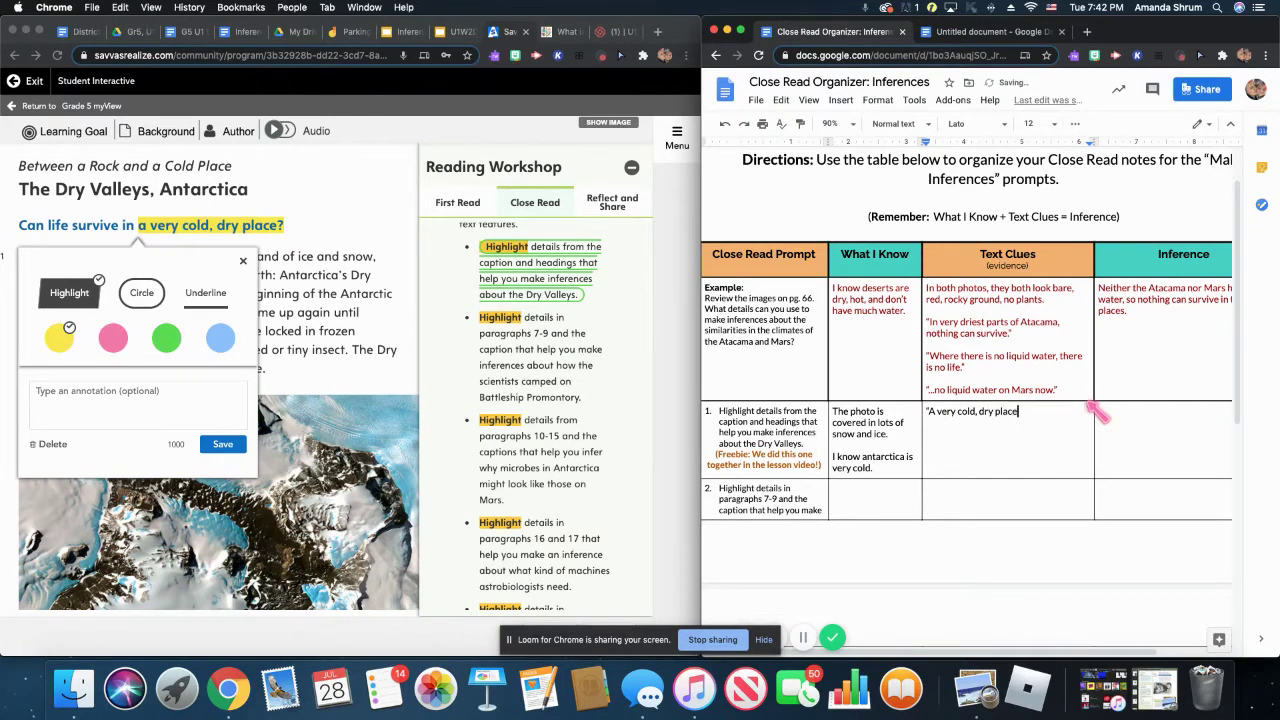
pyautogui.write('"')
pyautogui.press('Return')
# - Close the heading's annotation popup and highlight "largest ice-free area" in the satellite photo's caption in yellow
pyautogui.click(242, 264)
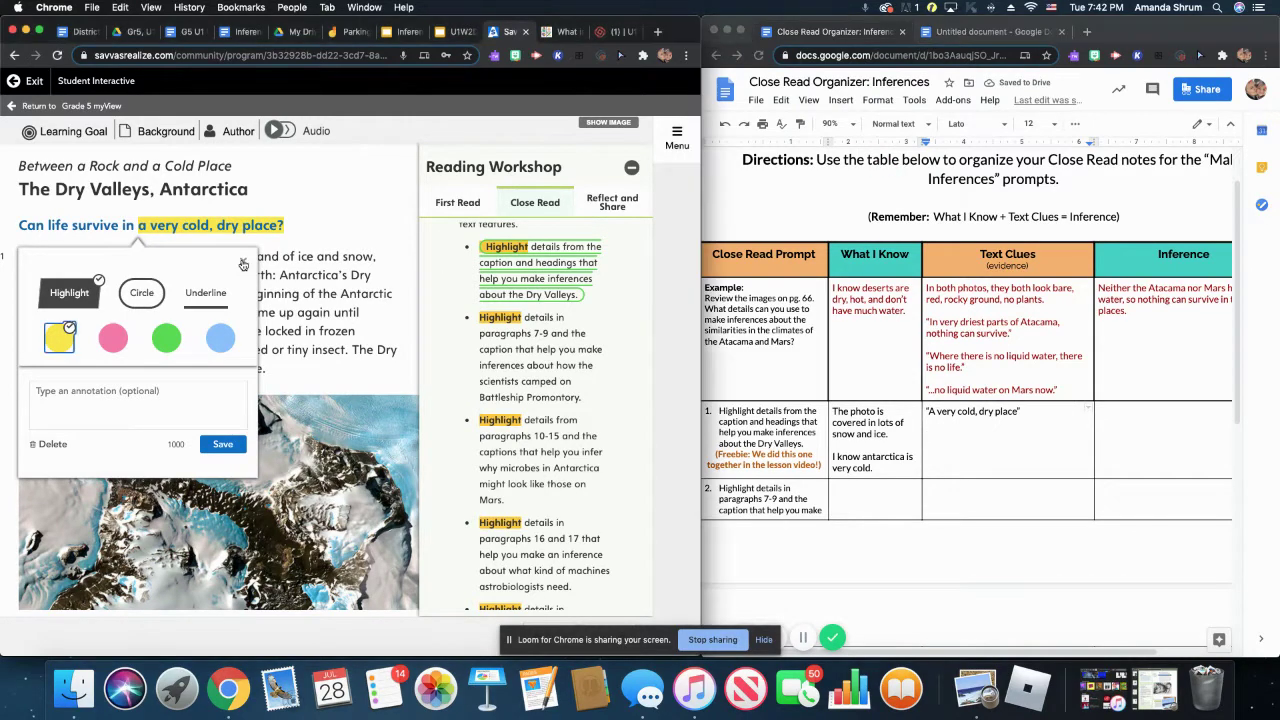
pyautogui.click(242, 262)
pyautogui.scroll(-5, 231, 360)
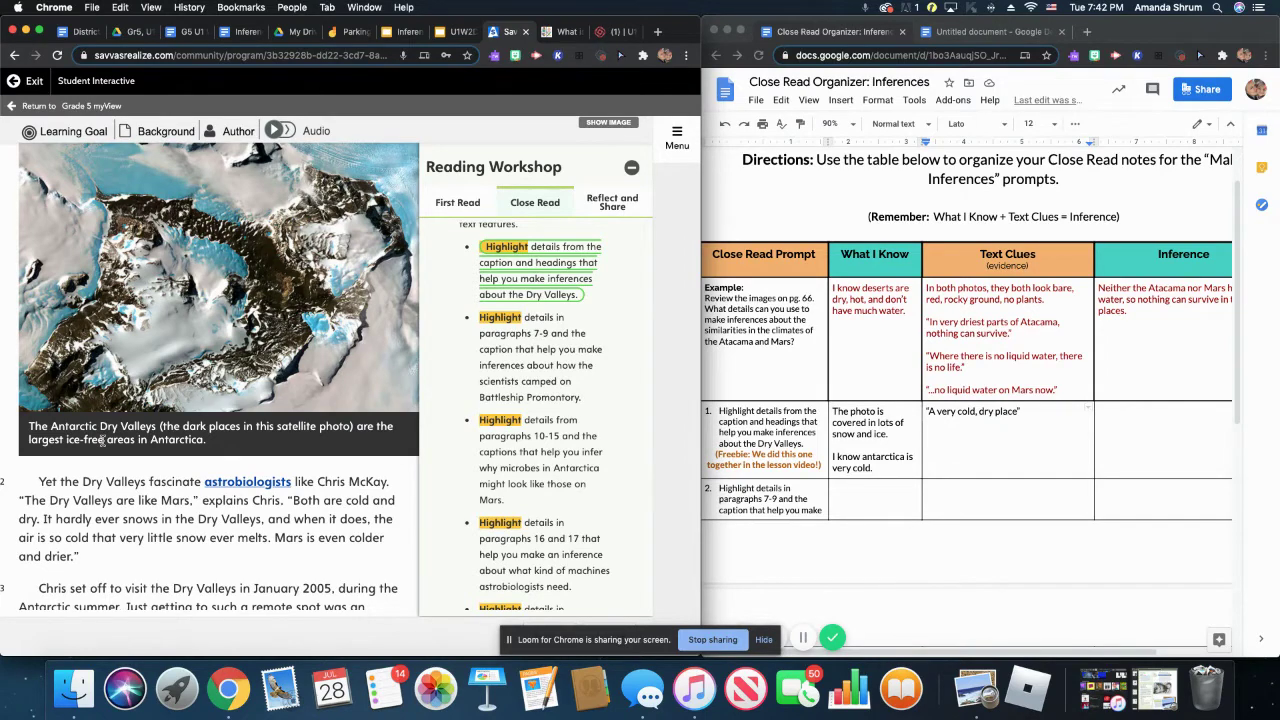
pyautogui.moveTo(103, 440)
pyautogui.mouseDown()
pyautogui.moveTo(20, 447)
pyautogui.moveTo(137, 443)
pyautogui.mouseUp()
pyautogui.click(20, 446)
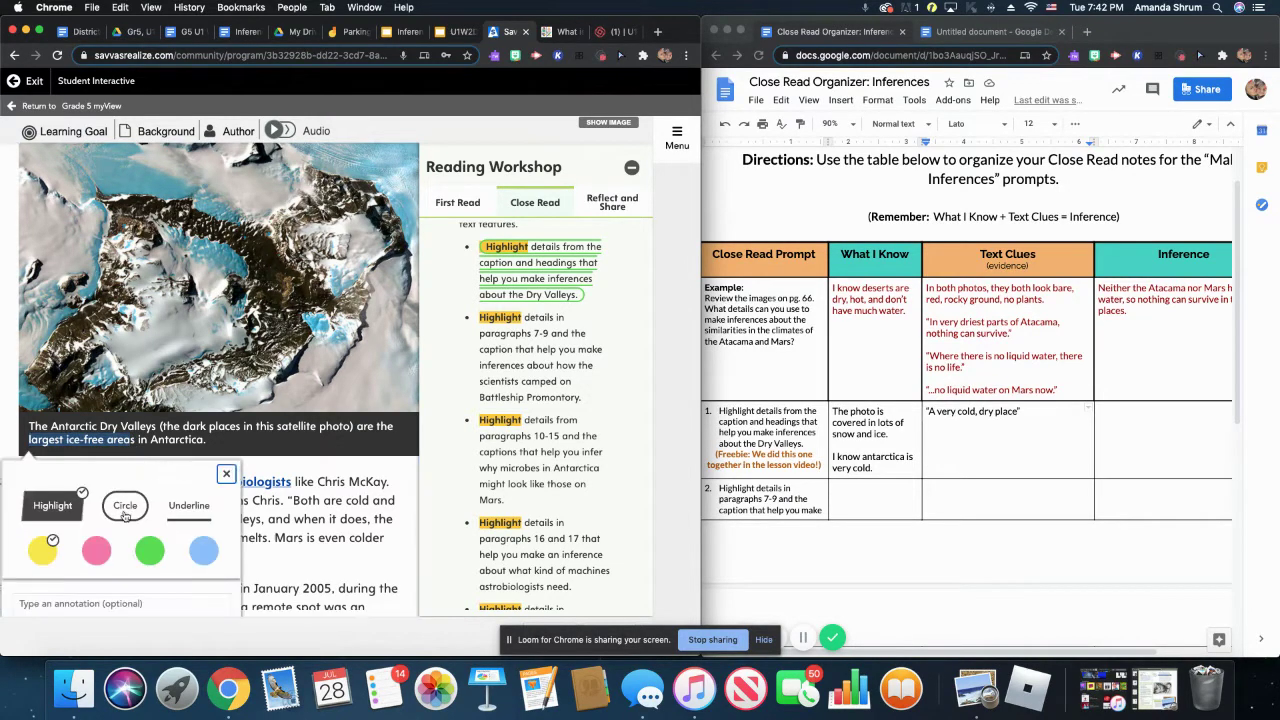
pyautogui.click(42, 549)
pyautogui.click(331, 459)
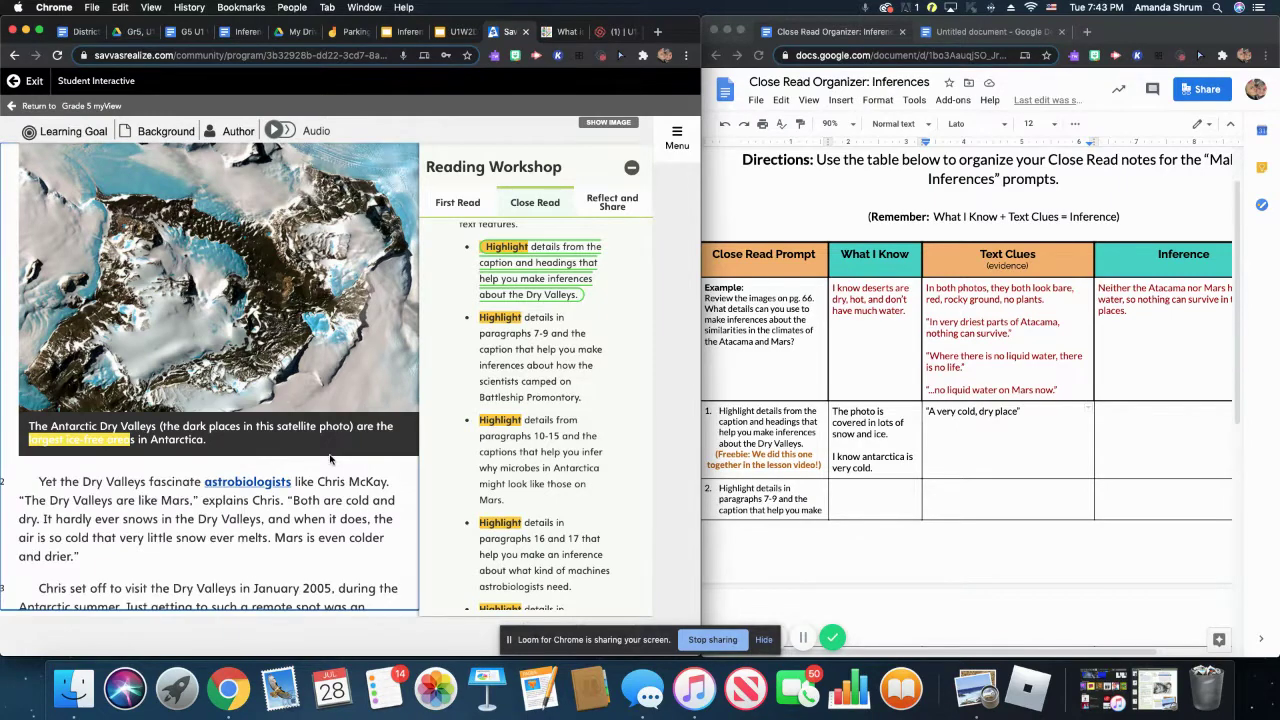
# - Add the quotation "Largest ice-free areas" below the first quotation in prompt 1's Text Clues cell
pyautogui.click(962, 434)
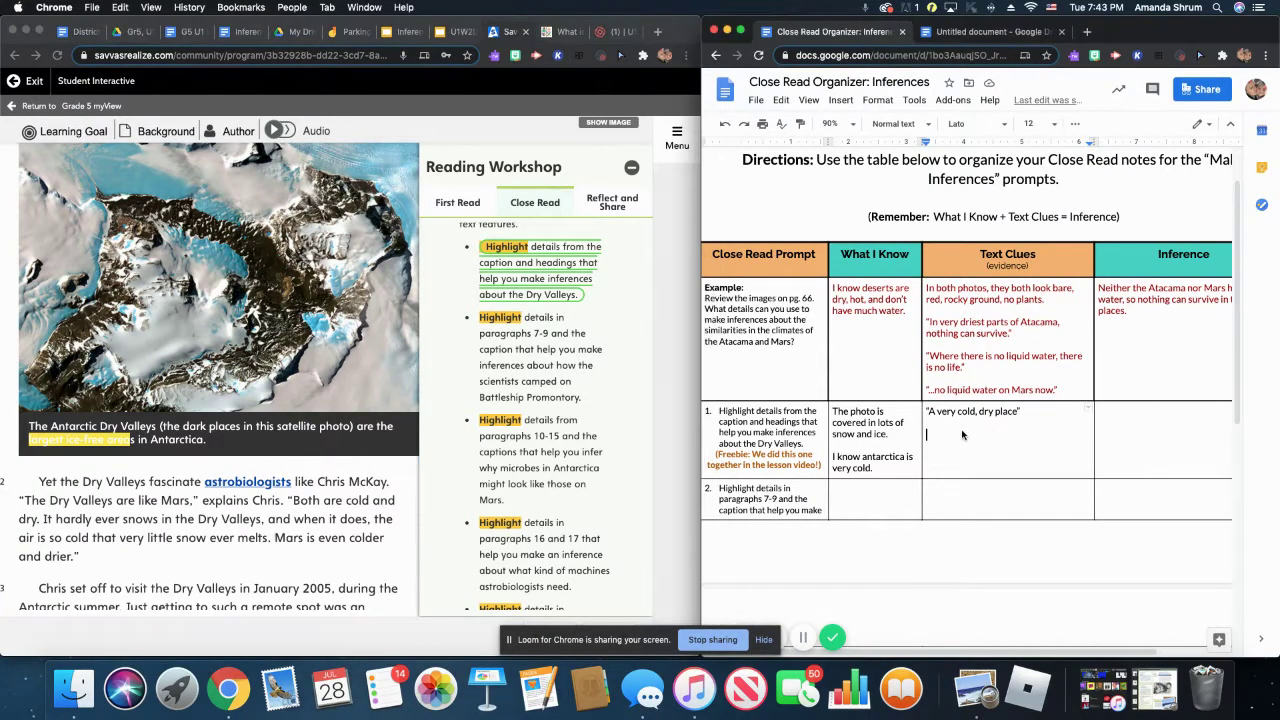
pyautogui.write('"')
pyautogui.write('Larges')
pyautogui.write('t ice')
pyautogui.write('-f')
pyautogui.write('ree area')
pyautogui.write('s"')
# - Enter "The captions/headings help me to infer the Dry Valleys are very cold and dry places in Antarctica." in prompt 1's Inference cell
pyautogui.click(861, 456)
pyautogui.click(900, 474)
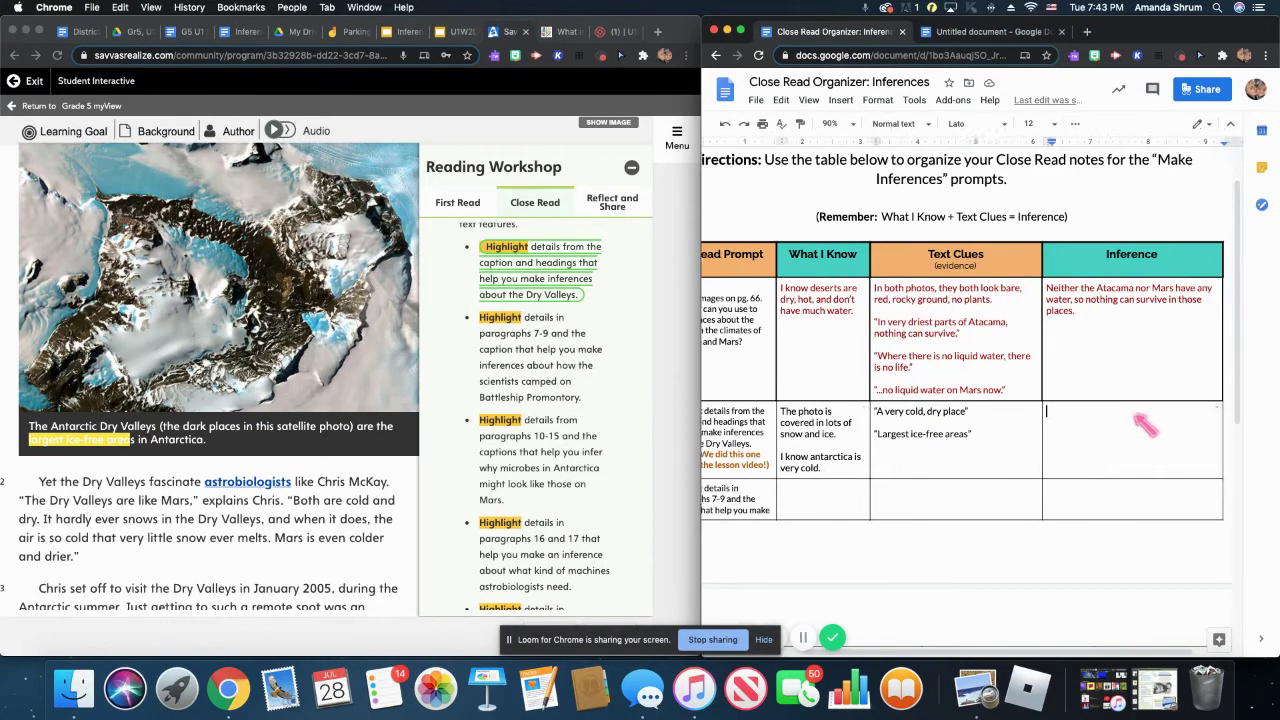
pyautogui.hscroll(3, 1143, 423)
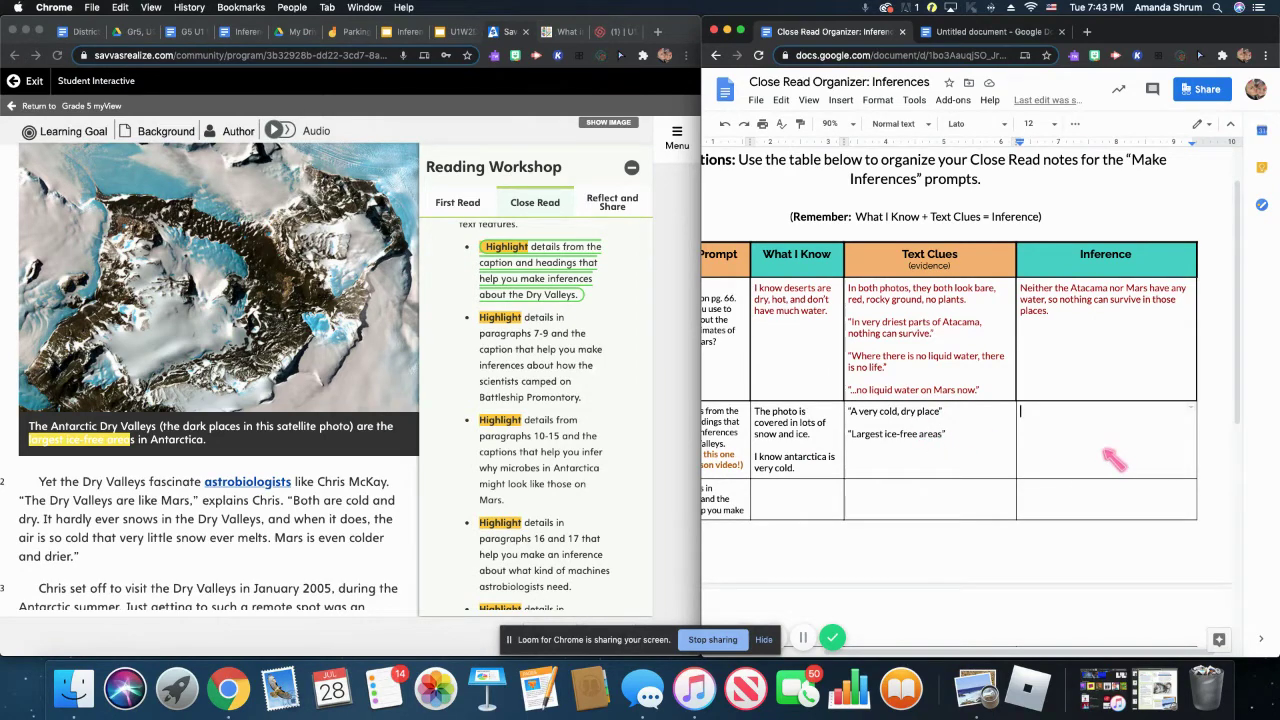
pyautogui.write('The captions/headin')
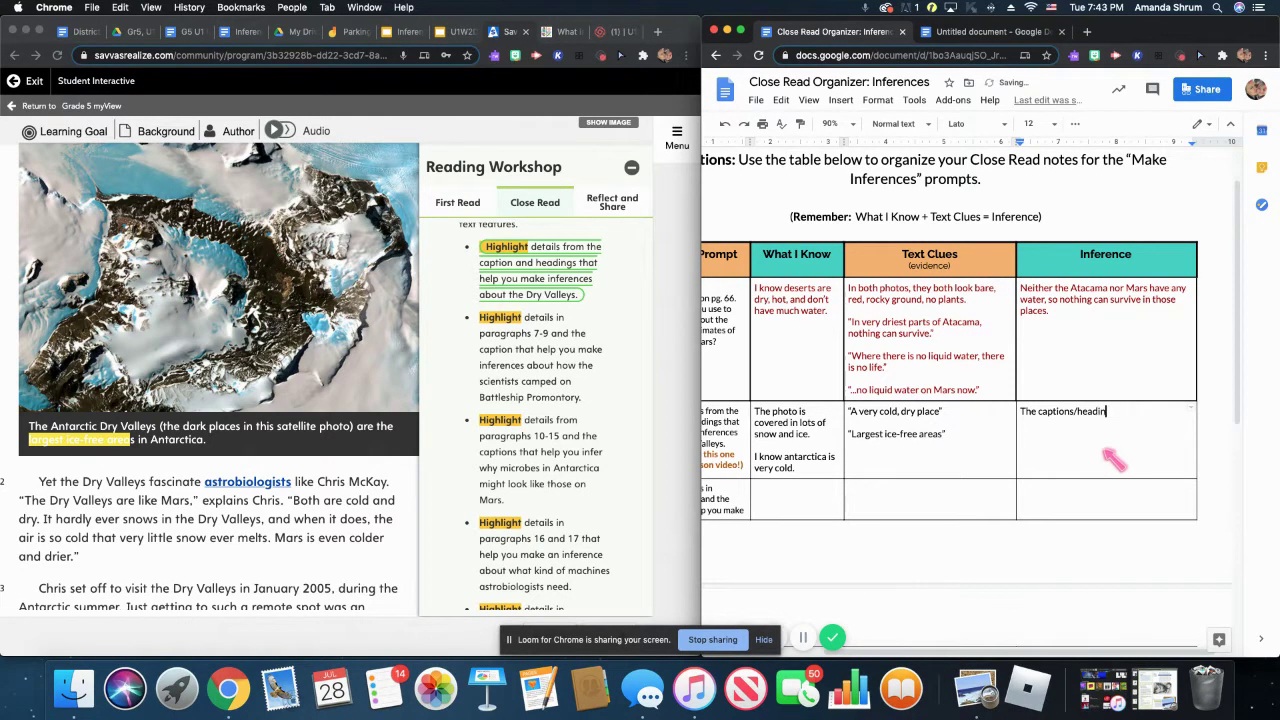
pyautogui.write('gs help me to infer')
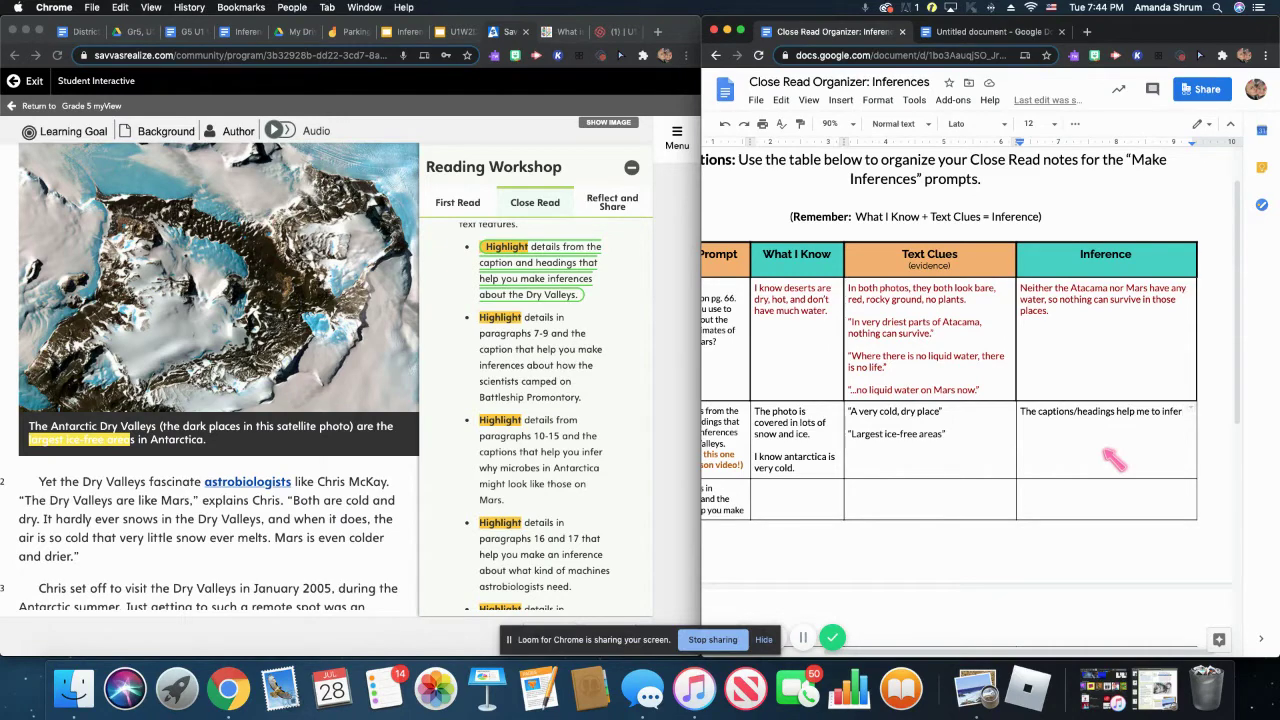
pyautogui.write('the Dry Valleys are very cold and d')
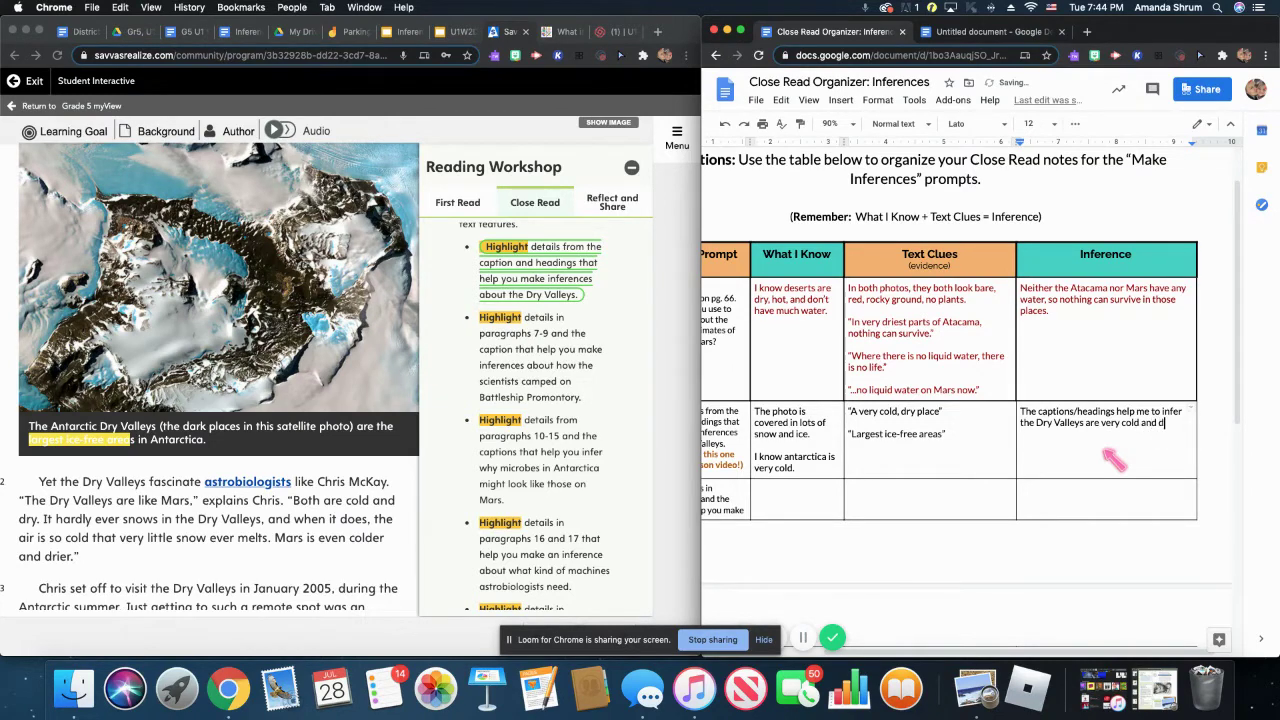
pyautogui.write('ry places in Antarctica.')
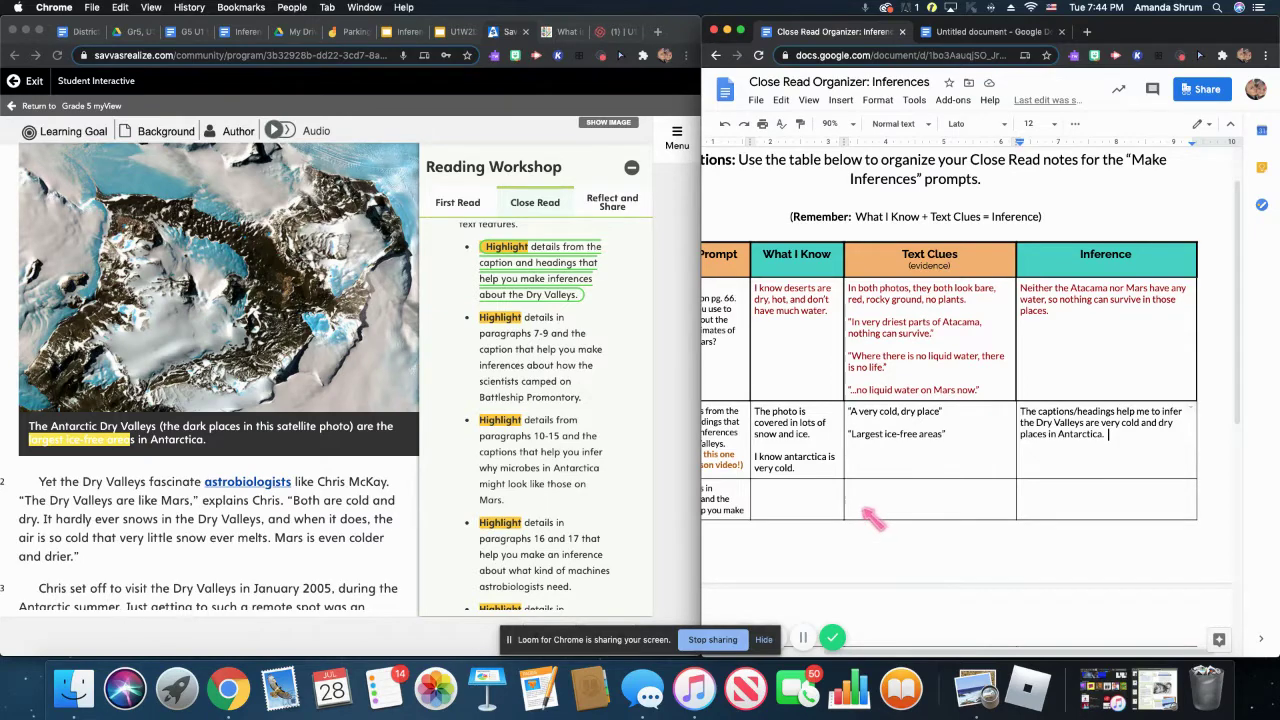
# - Review prompts 2 to 5 in the organizer table, then return to the directions and worked example
pyautogui.hscroll(-3, 880, 515)
pyautogui.hscroll(-2, 897, 515)
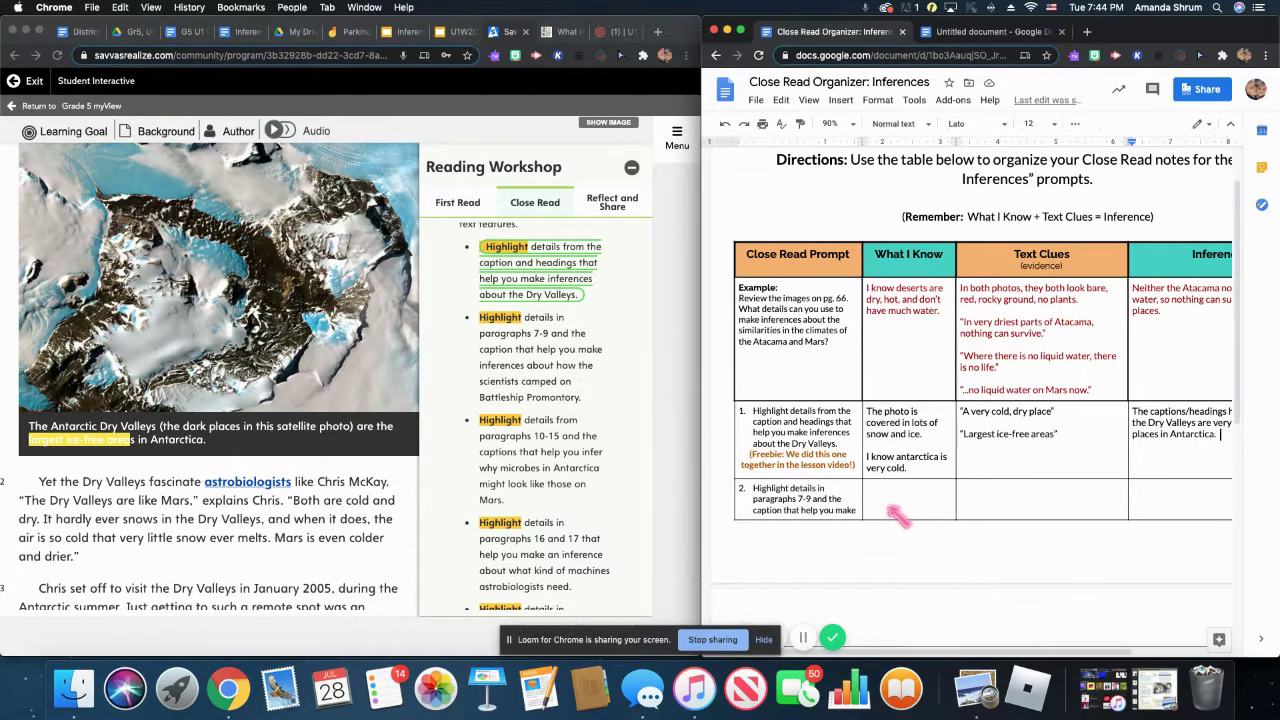
pyautogui.scroll(-3, 870, 512)
pyautogui.scroll(-1, 843, 508)
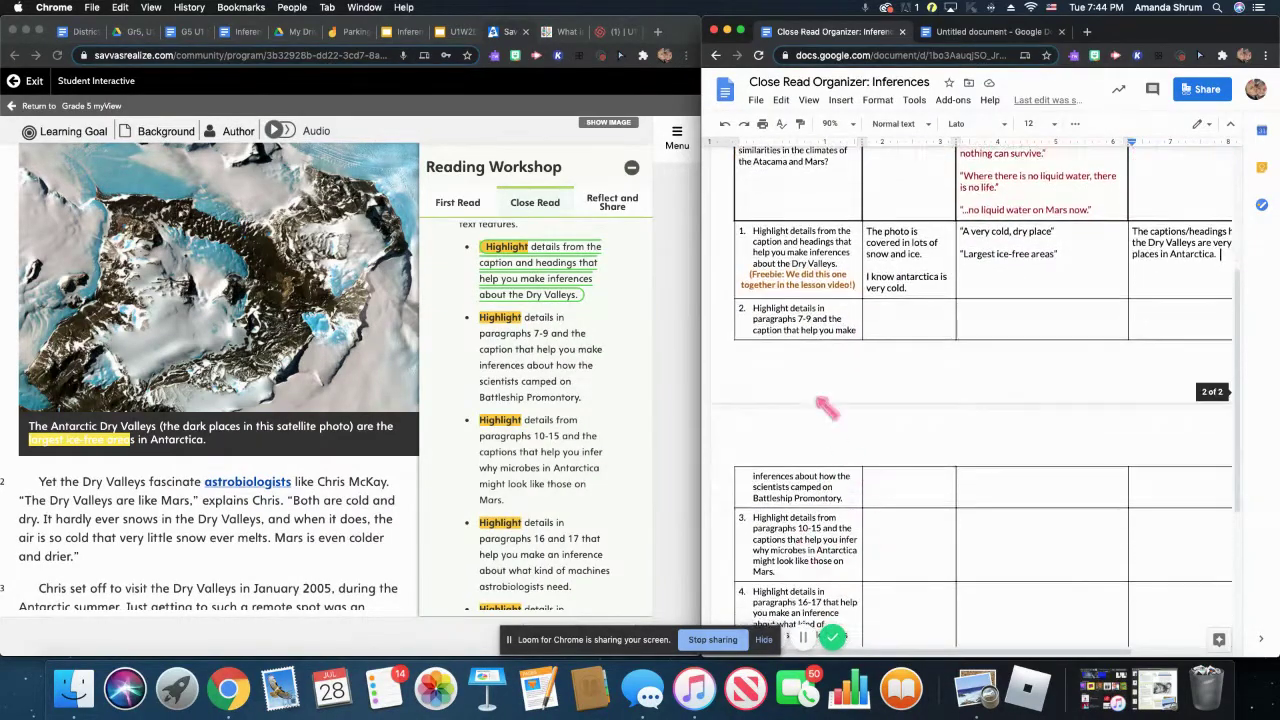
pyautogui.scroll(-5, 781, 338)
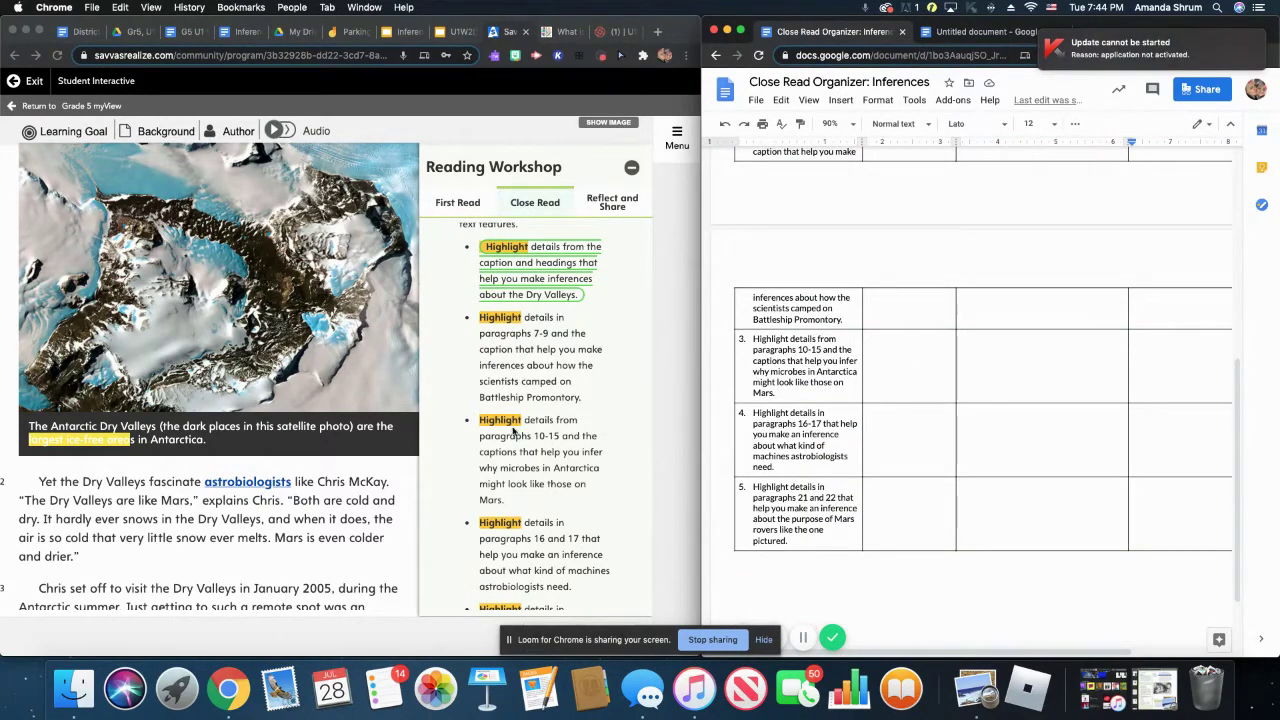
pyautogui.scroll(5, 800, 270)
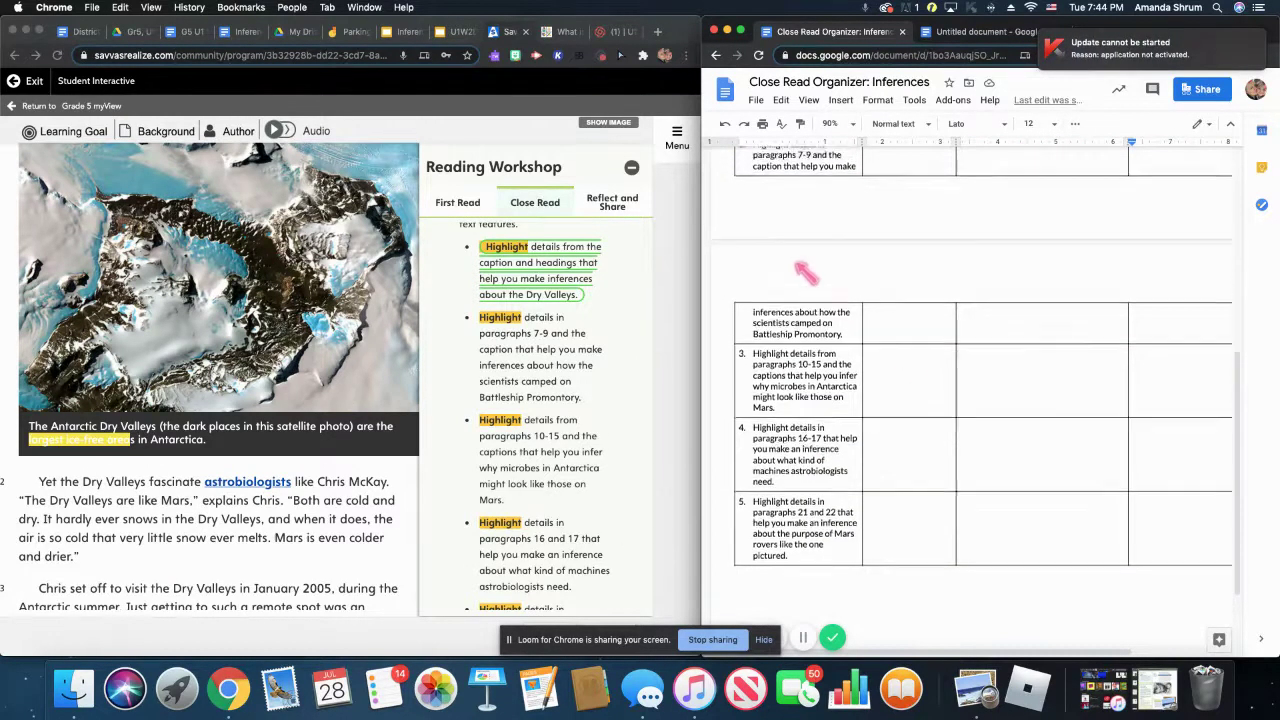
pyautogui.scroll(5, 800, 270)
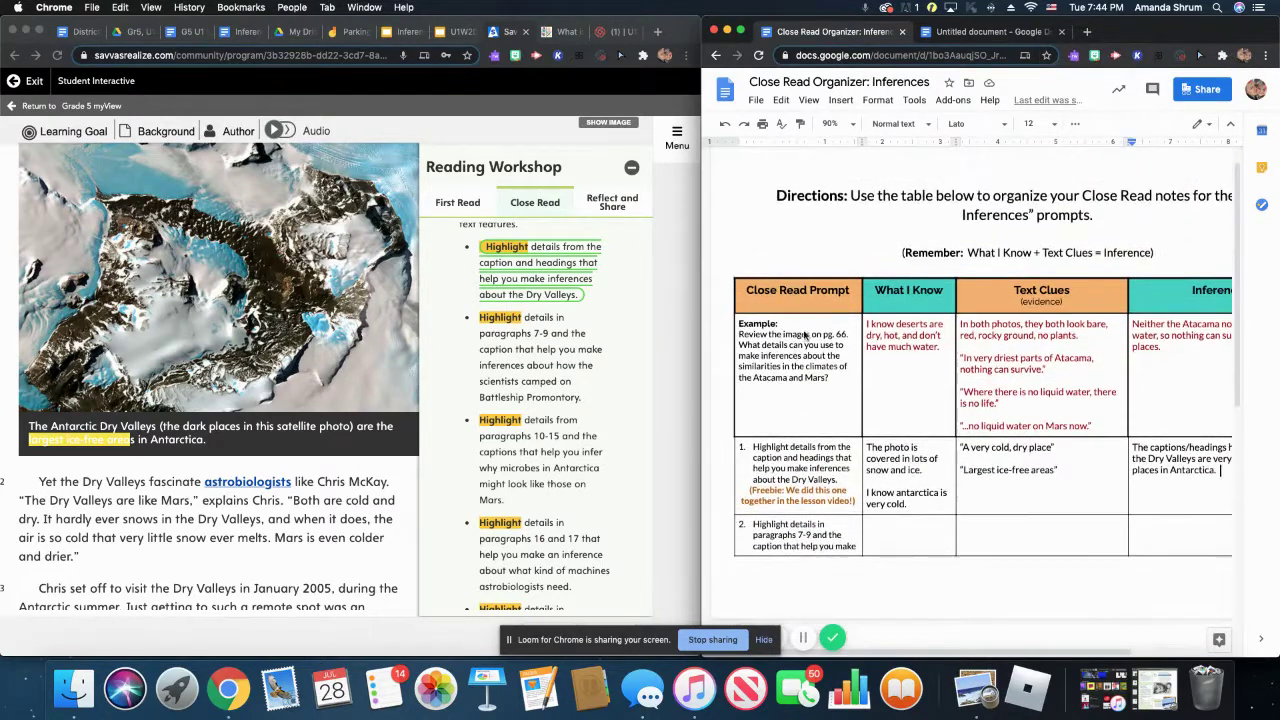
pyautogui.click(764, 645)
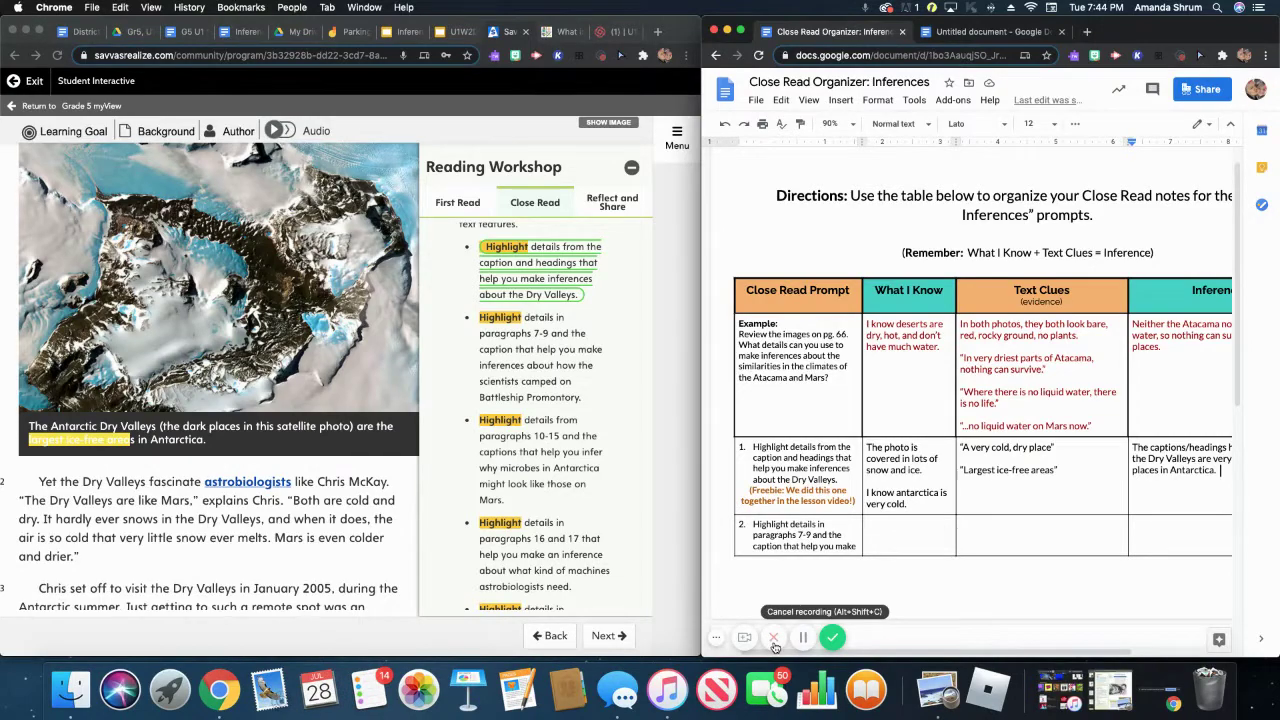